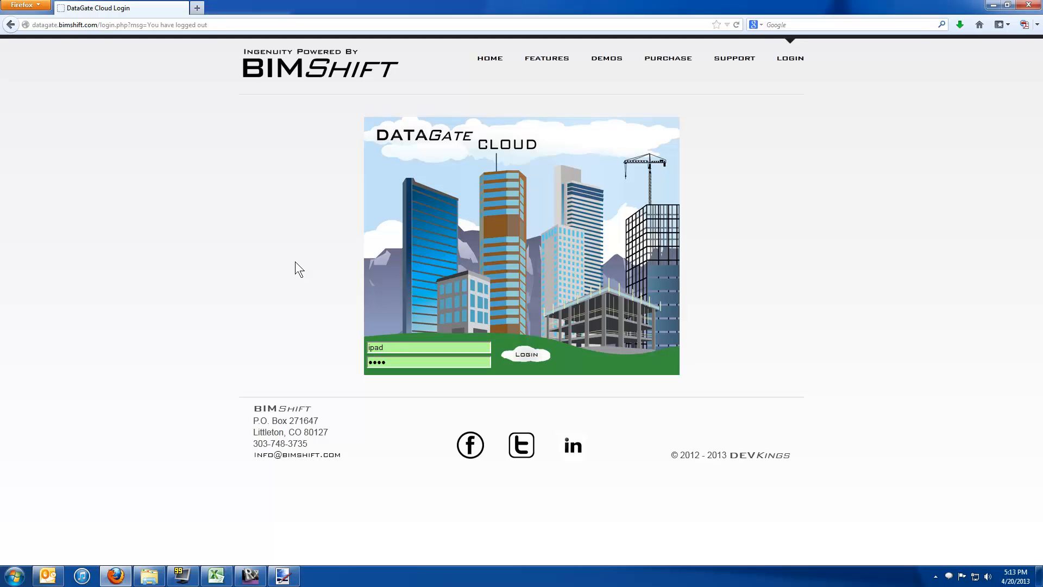
Switch to Excel and review the rooms and their assigned occupants in the Instruction Room Occupants workbook.
click(217, 576)
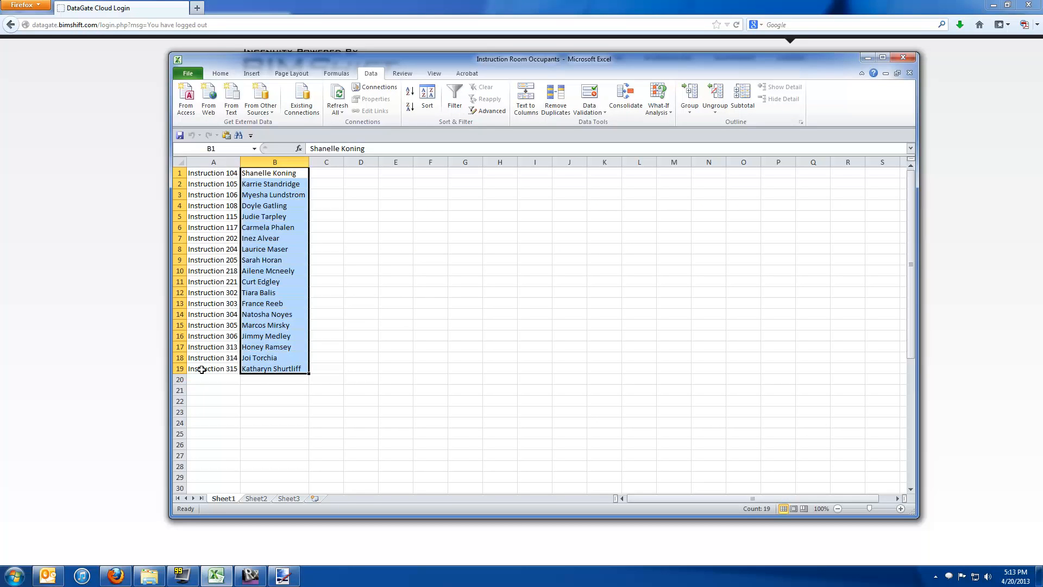
click(122, 173)
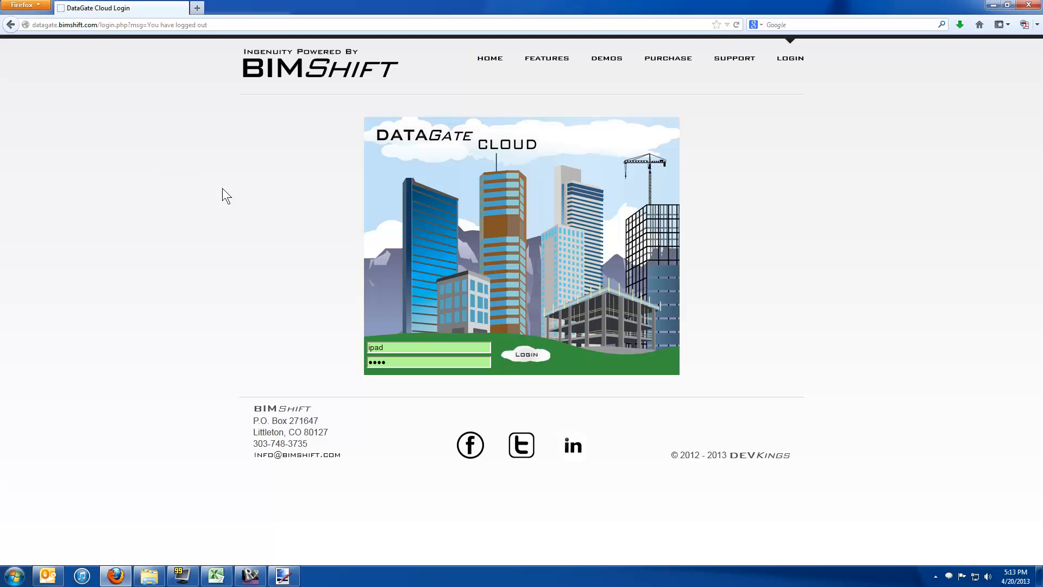
Switch to Revit, select room Instruction 315 on the 03 - Floor plan and inspect its Occupant property.
click(250, 576)
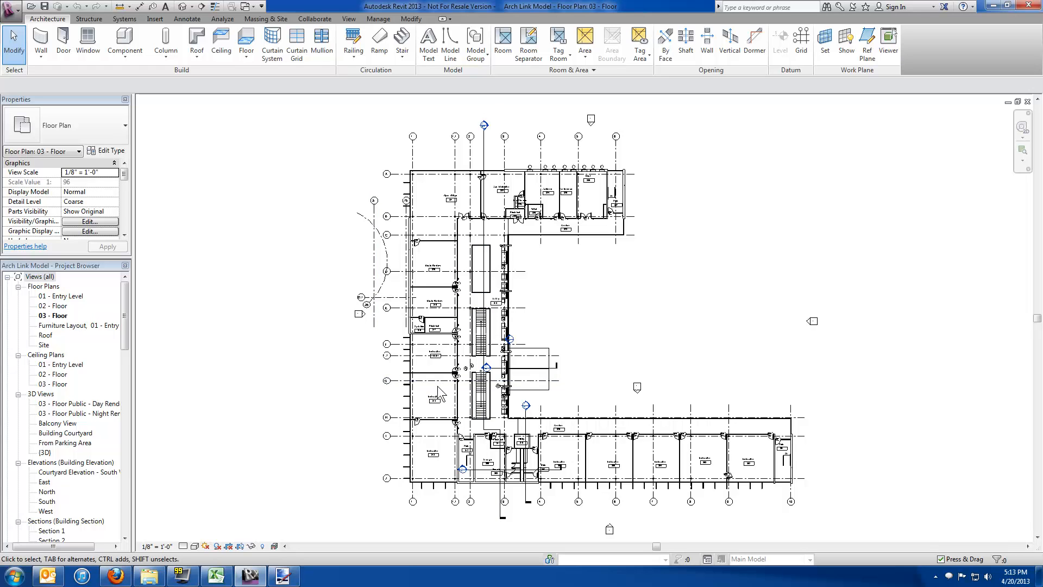
scroll(438, 387, up, 6)
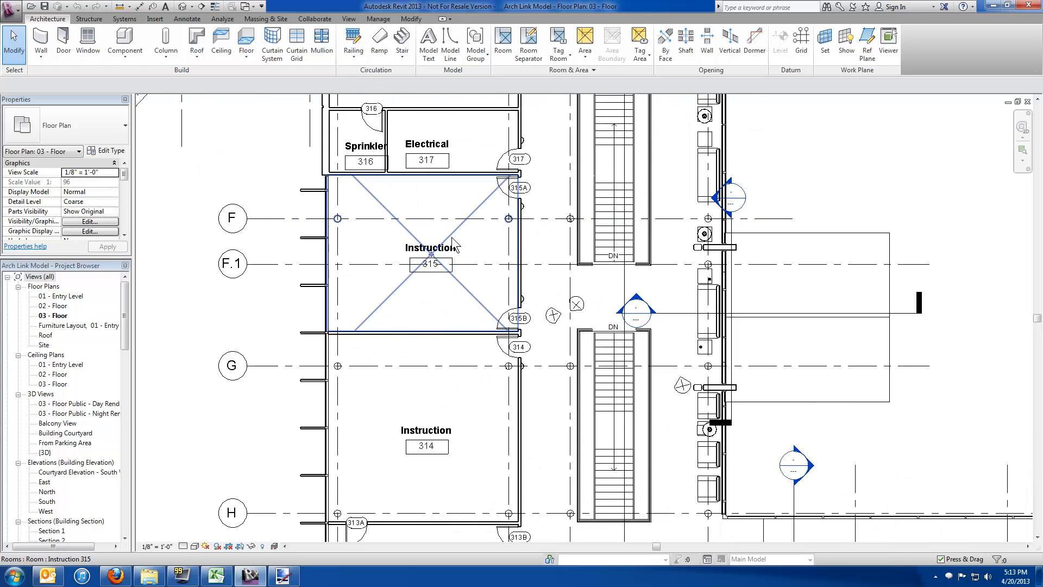
click(451, 238)
click(452, 237)
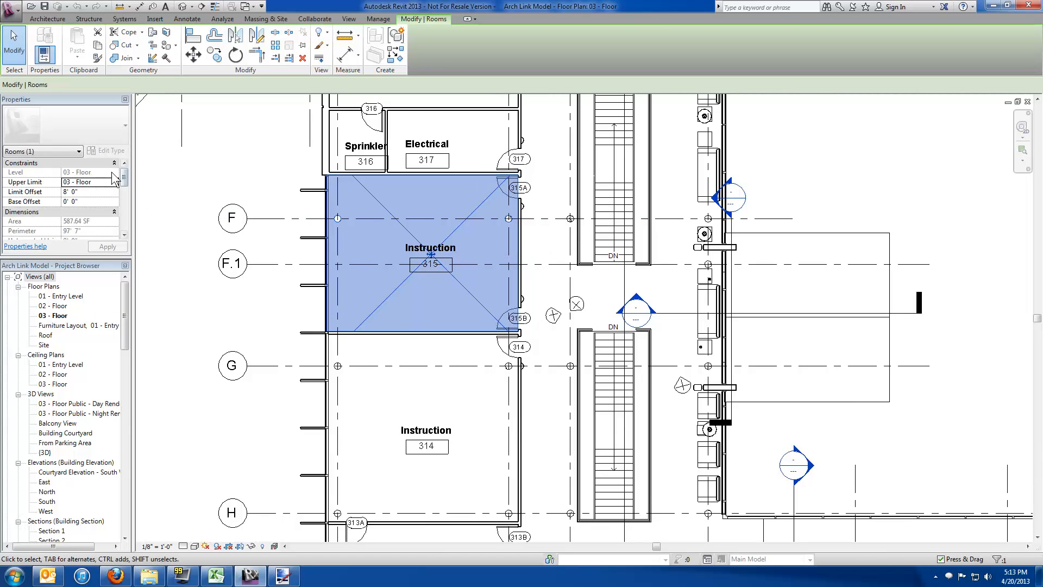
drag(126, 181, 127, 223)
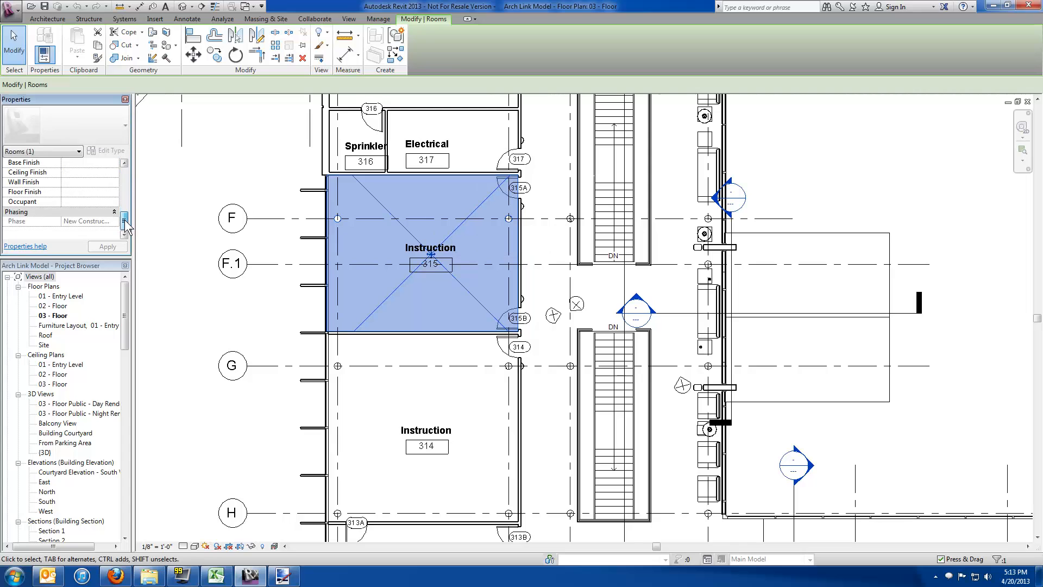
click(89, 201)
click(161, 187)
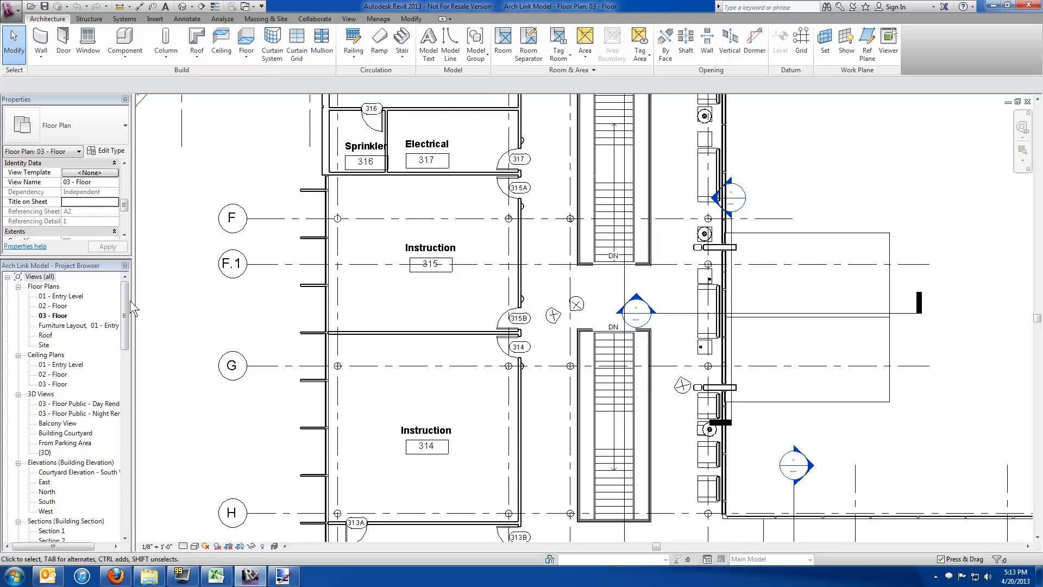
Open the 02 Floor - Room Finish Schedule and add the Occupant field to its scheduled fields.
drag(125, 303, 117, 409)
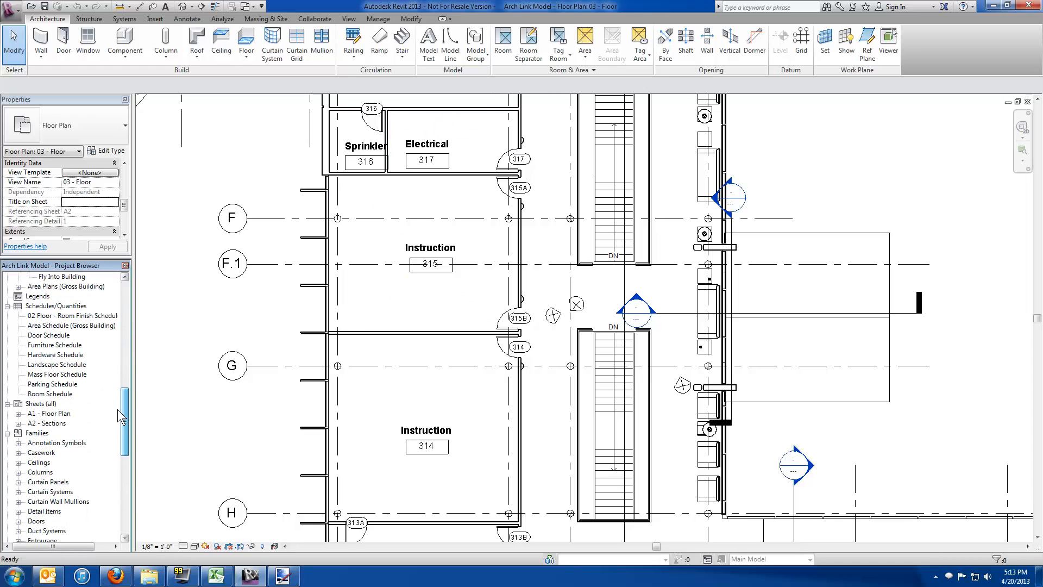
double_click(67, 317)
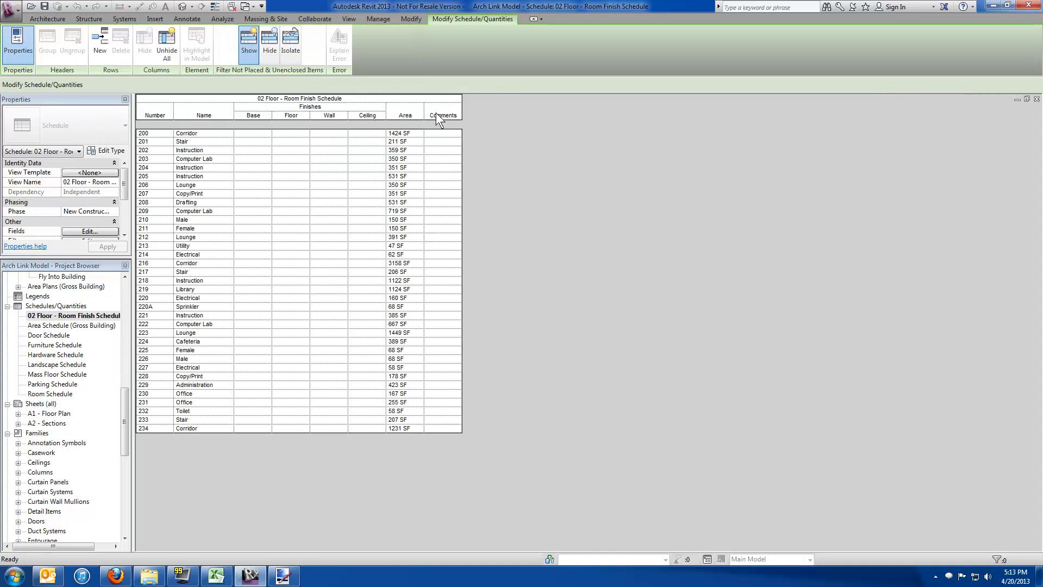
click(125, 232)
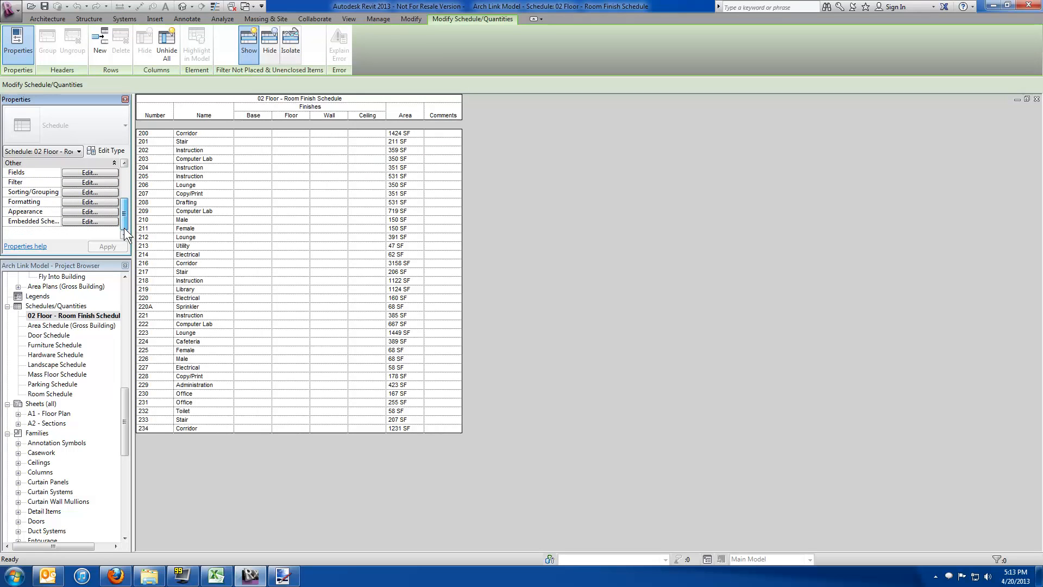
drag(123, 209, 124, 194)
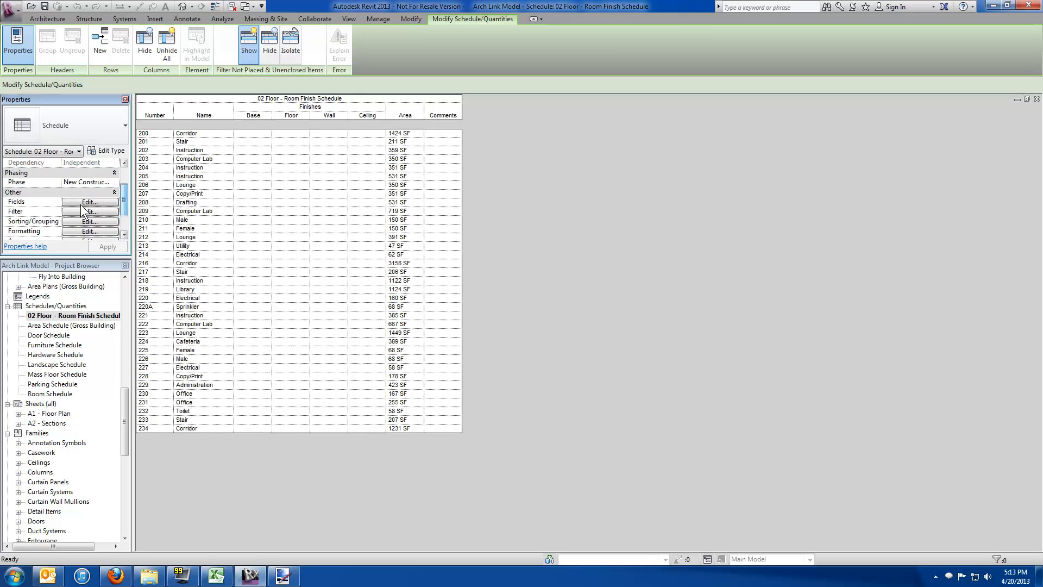
click(86, 203)
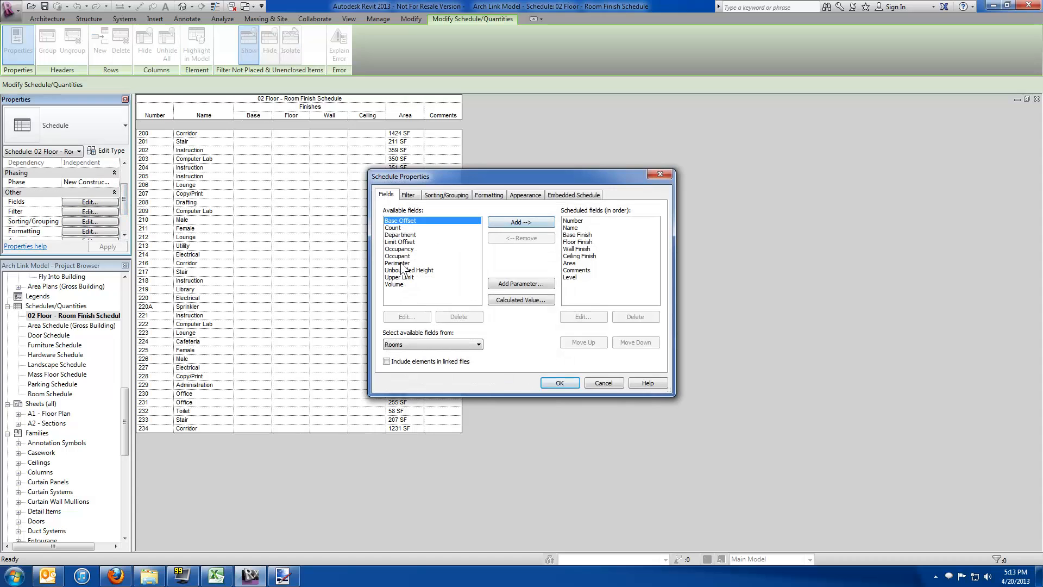
click(399, 255)
click(521, 222)
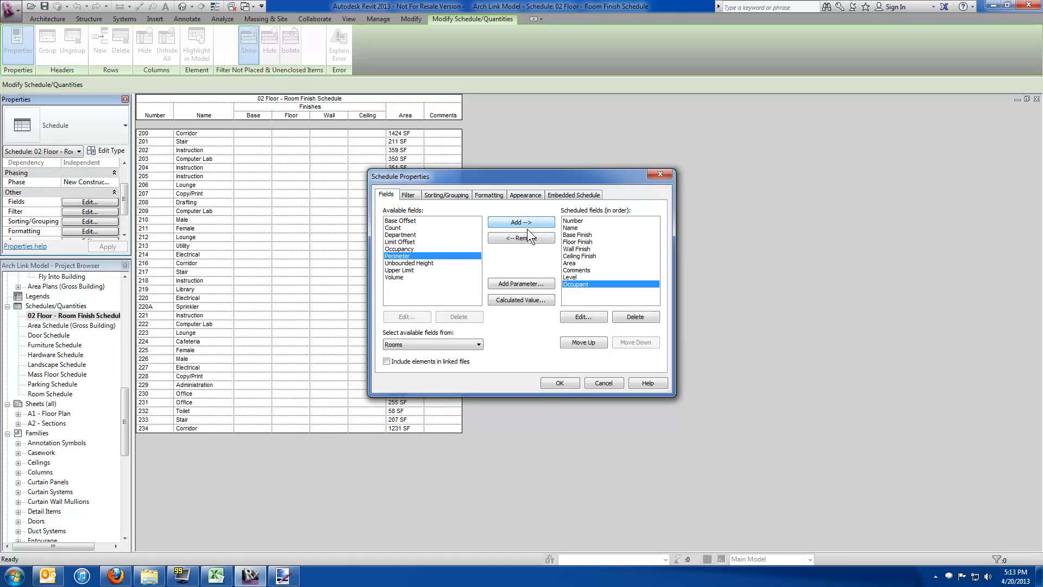
click(560, 382)
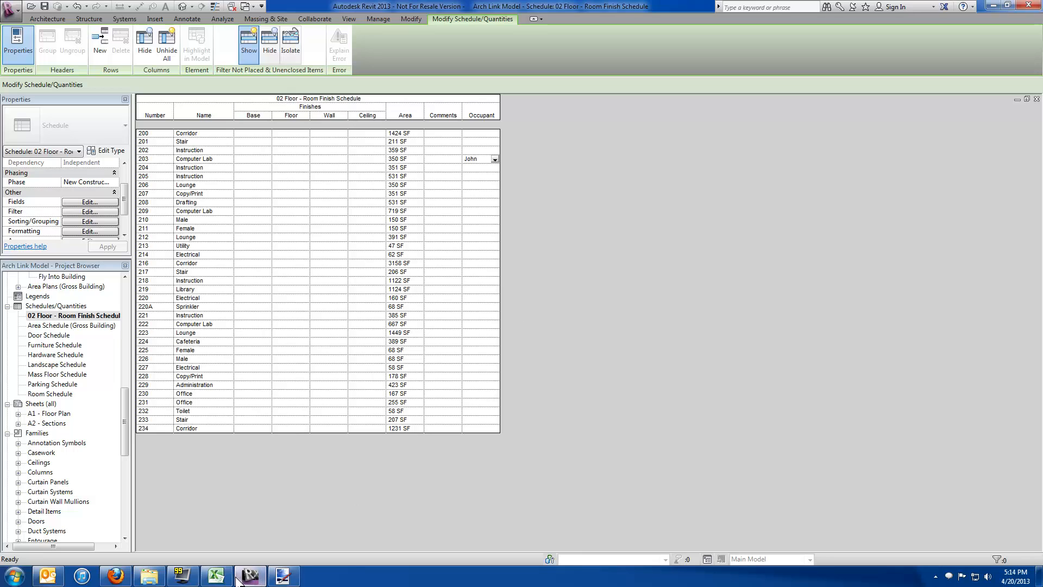
Switch to DataGate Cloud in Firefox, log in with the prefilled credentials and open Manage Elements for the Architectural Demo project.
click(115, 576)
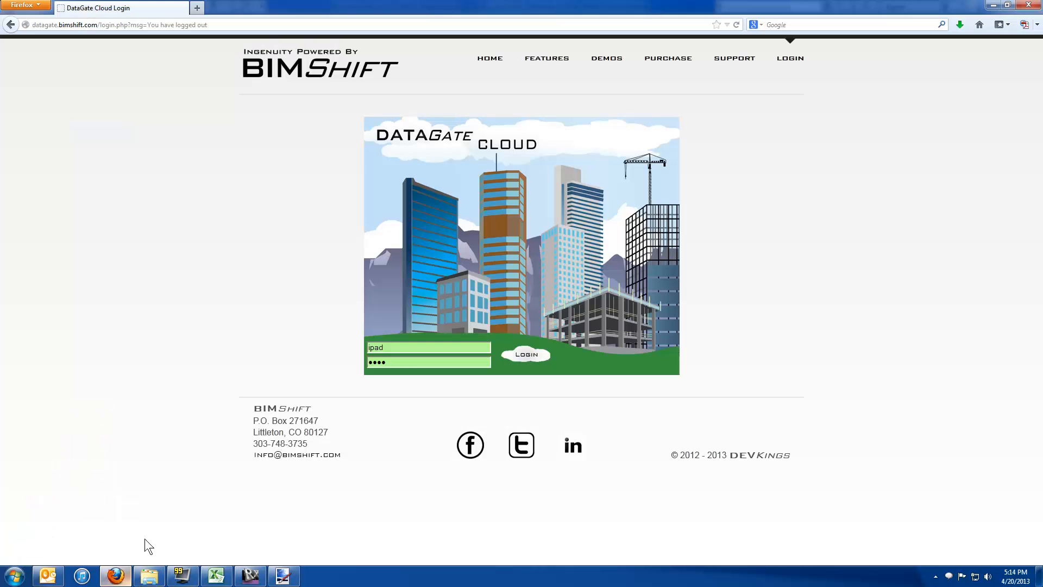
click(534, 358)
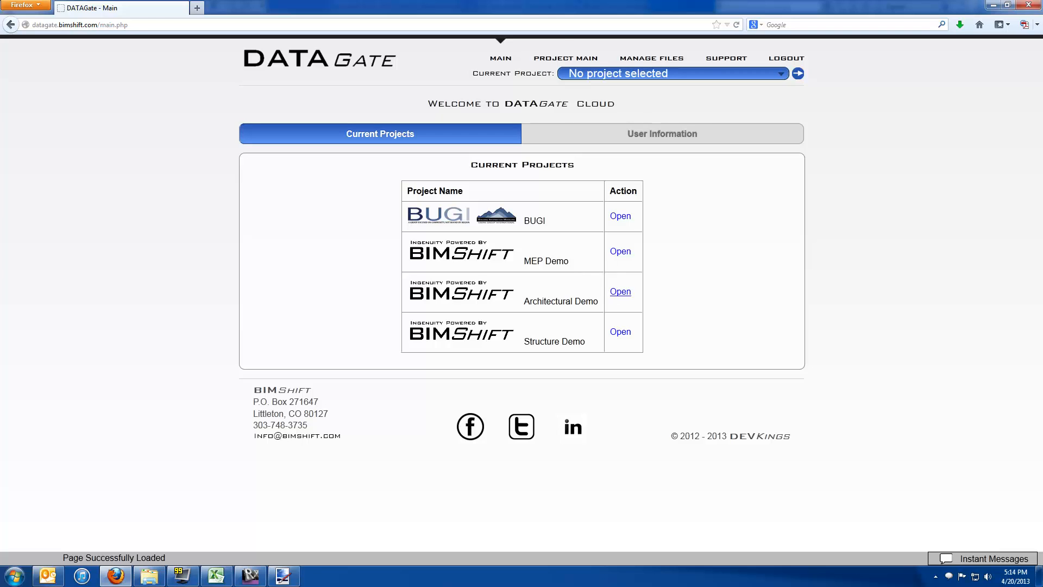
click(621, 291)
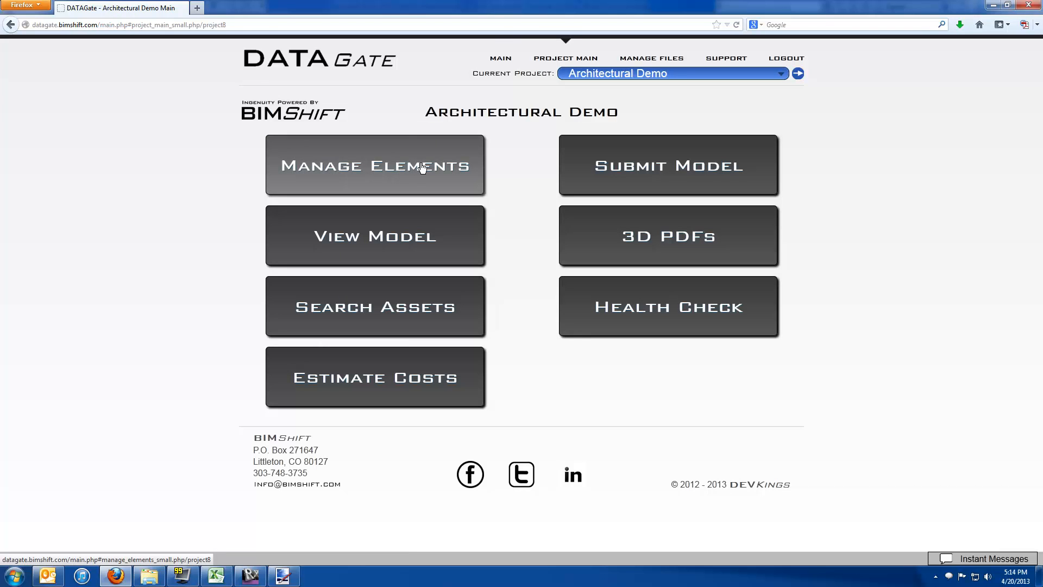
click(376, 170)
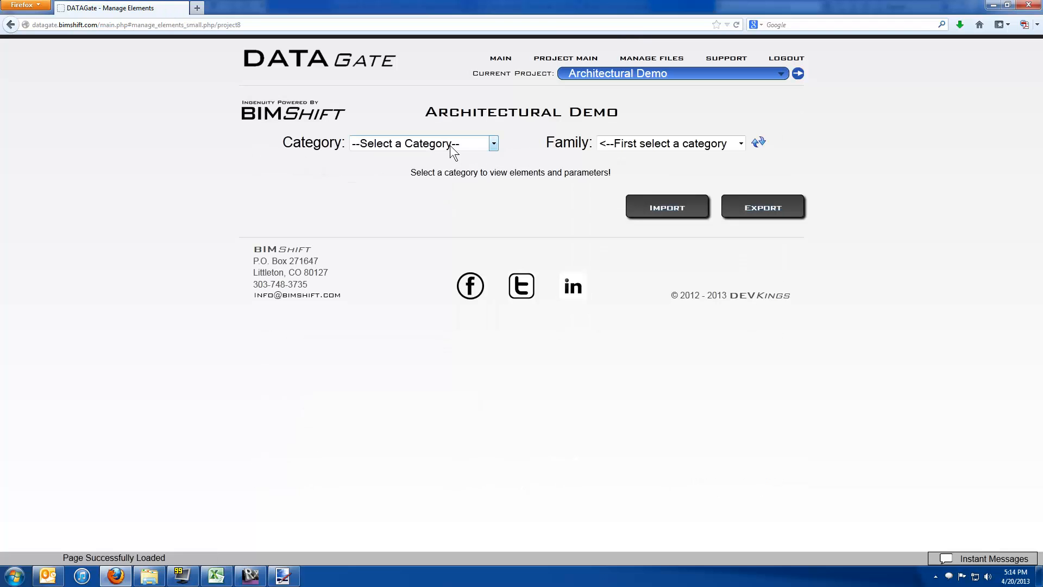
Load the elements of the Rooms category and look through their instance parameters up to the Occupant column.
click(452, 144)
drag(506, 174, 514, 299)
click(365, 327)
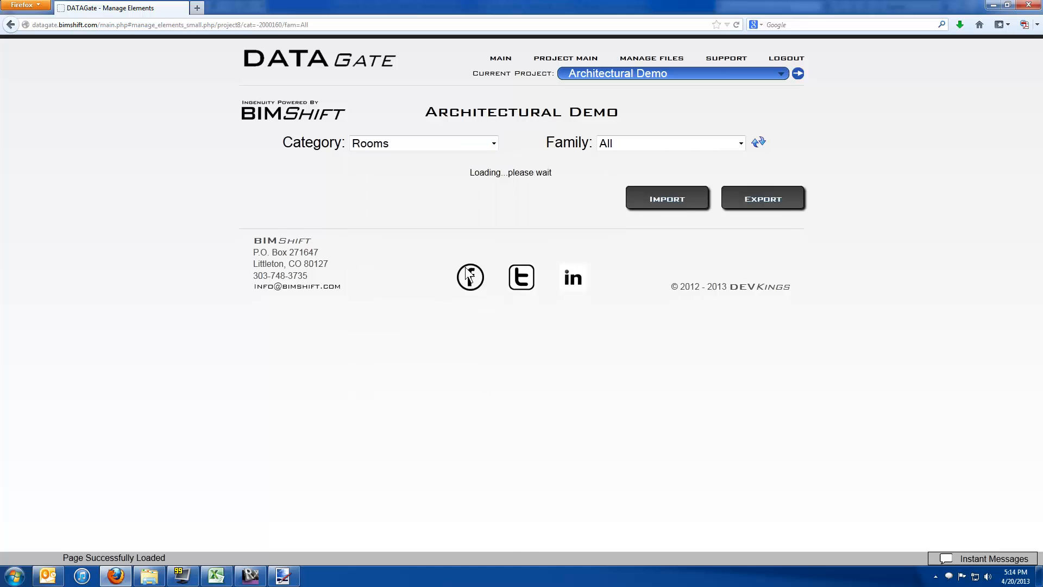
drag(301, 392, 278, 386)
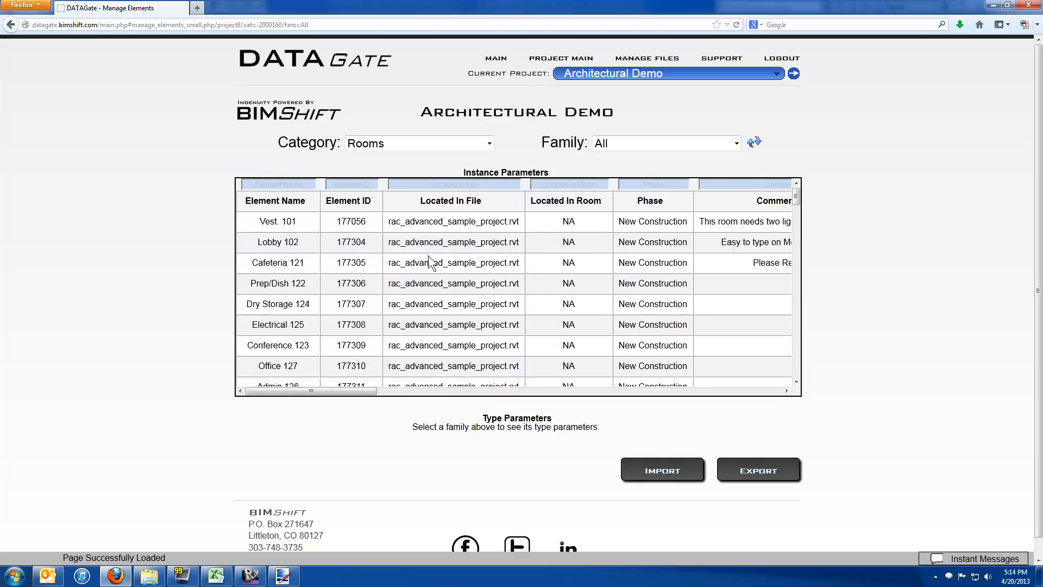
drag(795, 199, 796, 306)
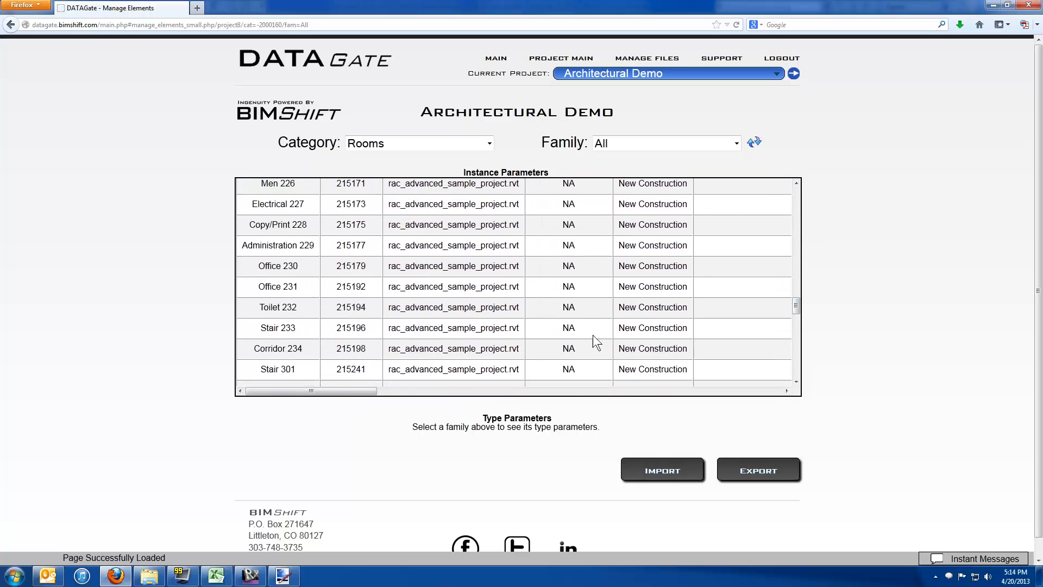
drag(370, 392, 801, 388)
drag(794, 309, 803, 184)
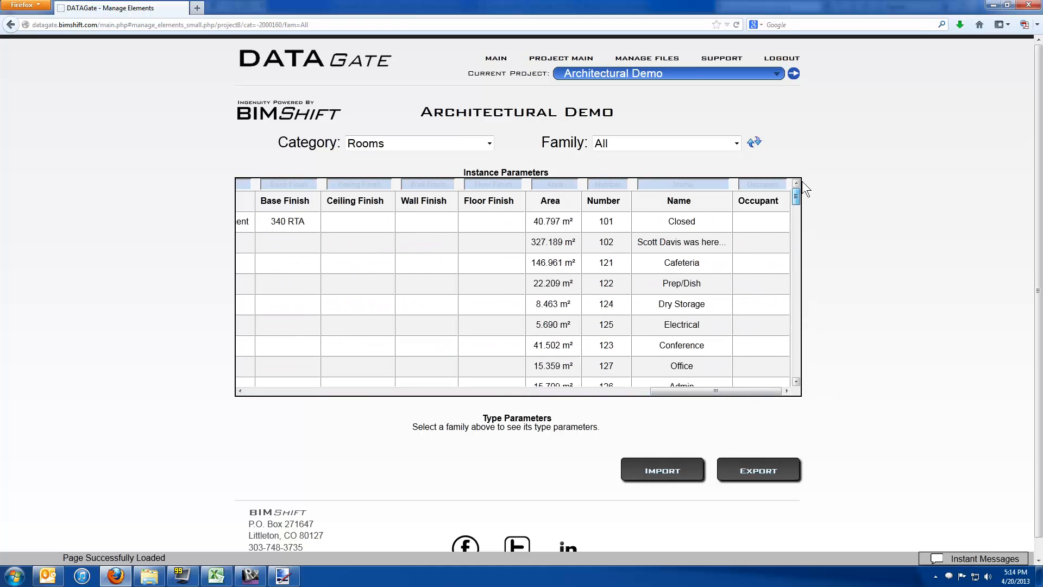
click(752, 221)
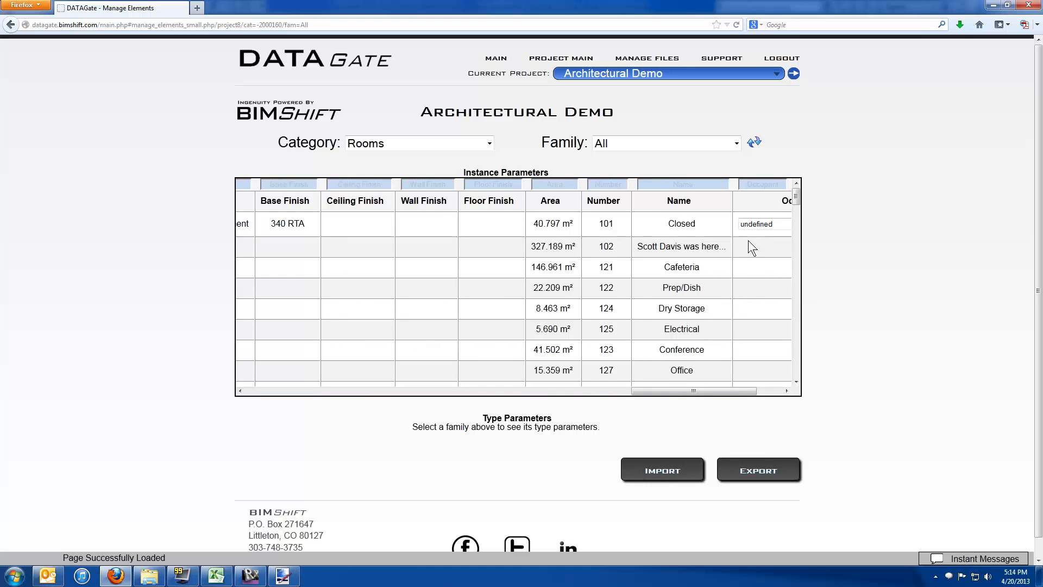
click(748, 242)
click(754, 272)
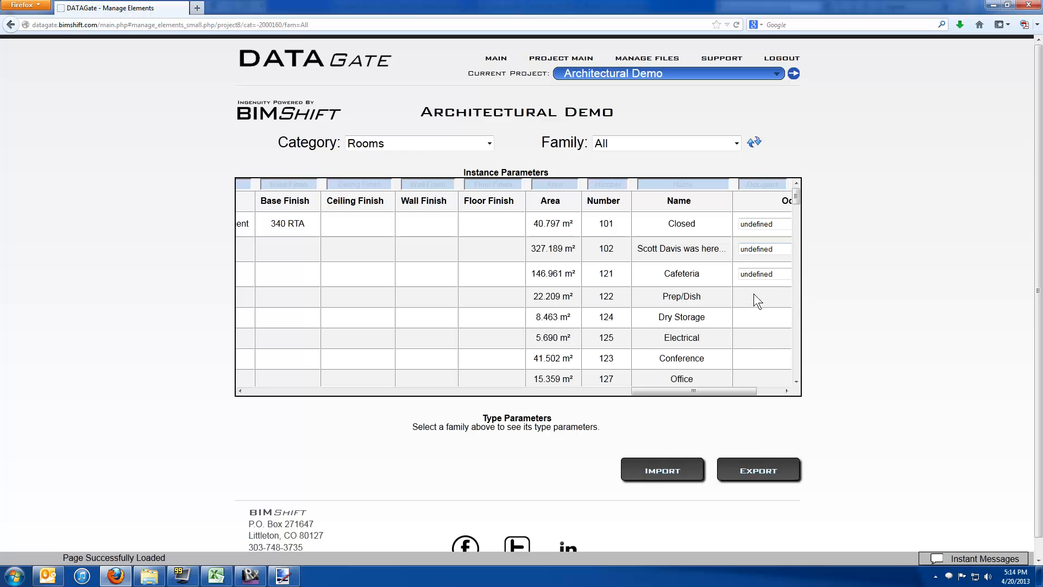
click(754, 293)
drag(732, 388, 789, 392)
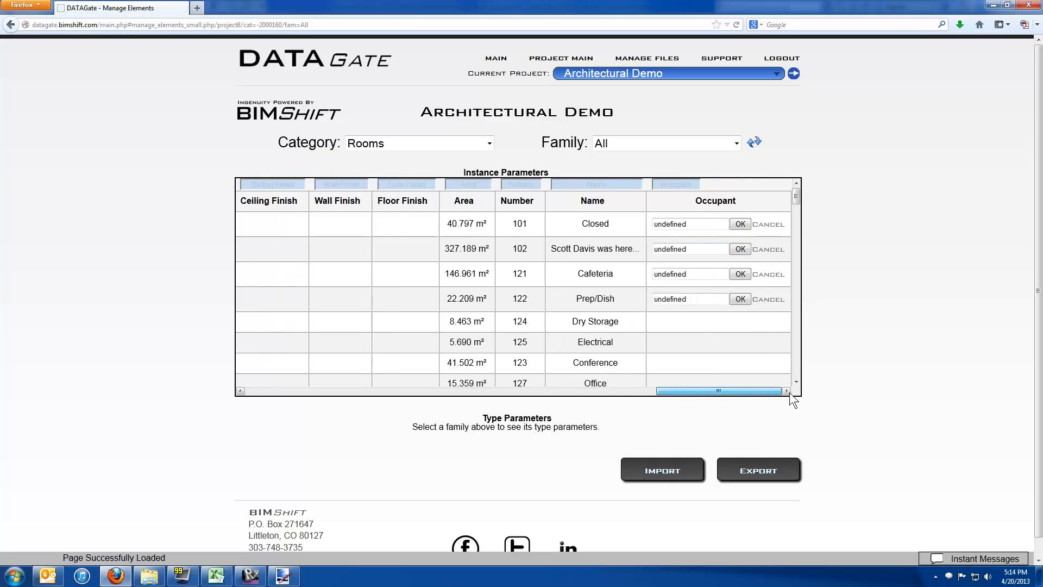
click(768, 299)
click(768, 274)
click(768, 251)
click(768, 226)
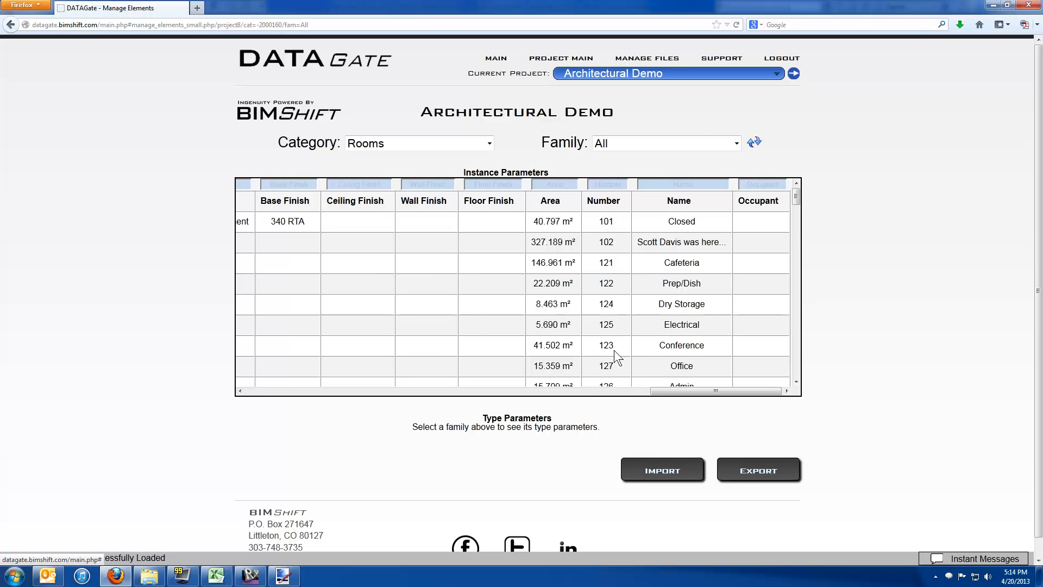
Export the Rooms category as an Excel (.xlsx) file and open the exported Architectural_Demo_Rooms_v11 workbook in Excel.
click(729, 472)
click(581, 330)
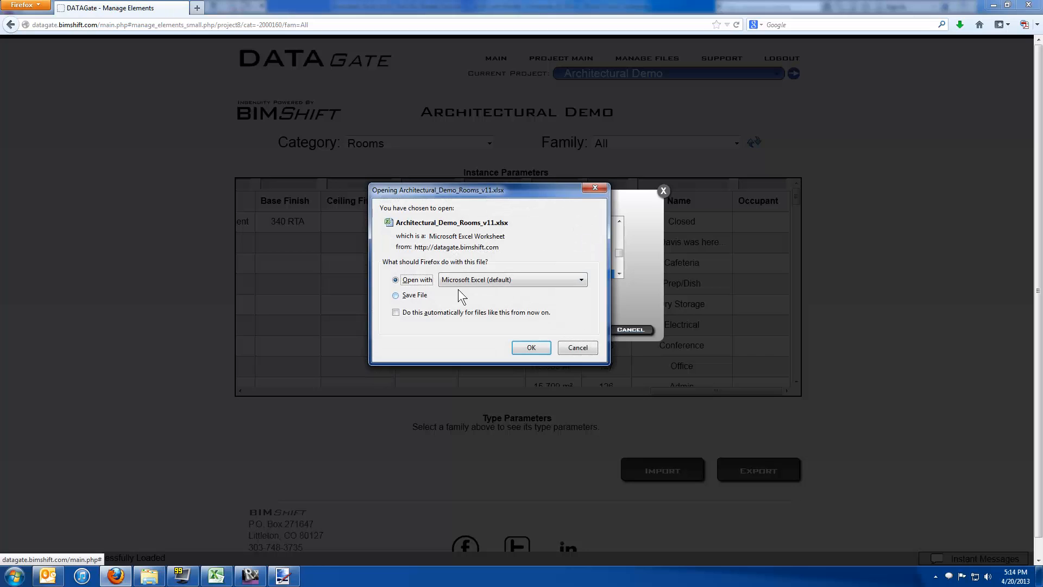
click(531, 351)
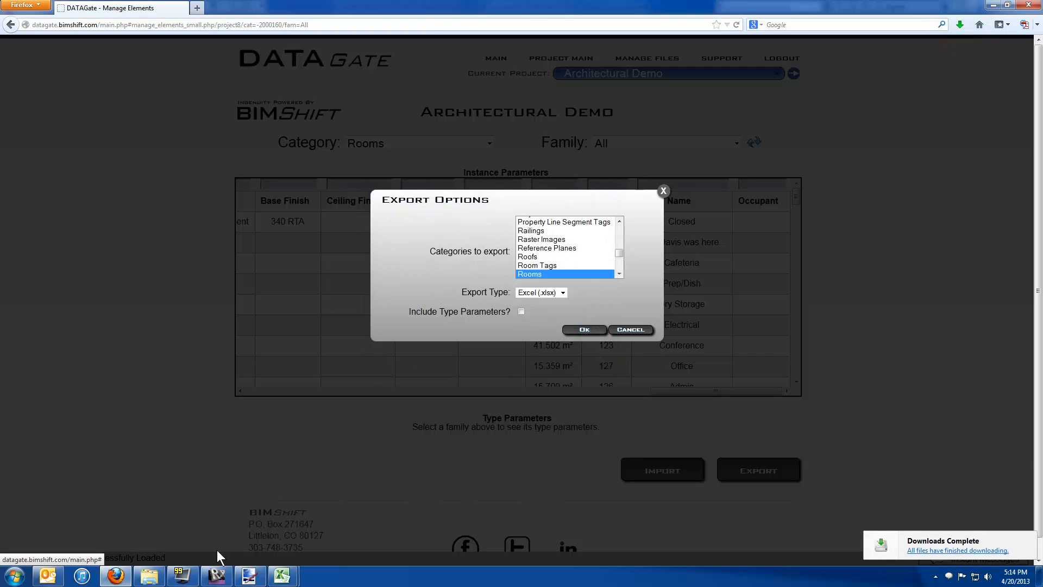
mouse_move(281, 576)
click(329, 519)
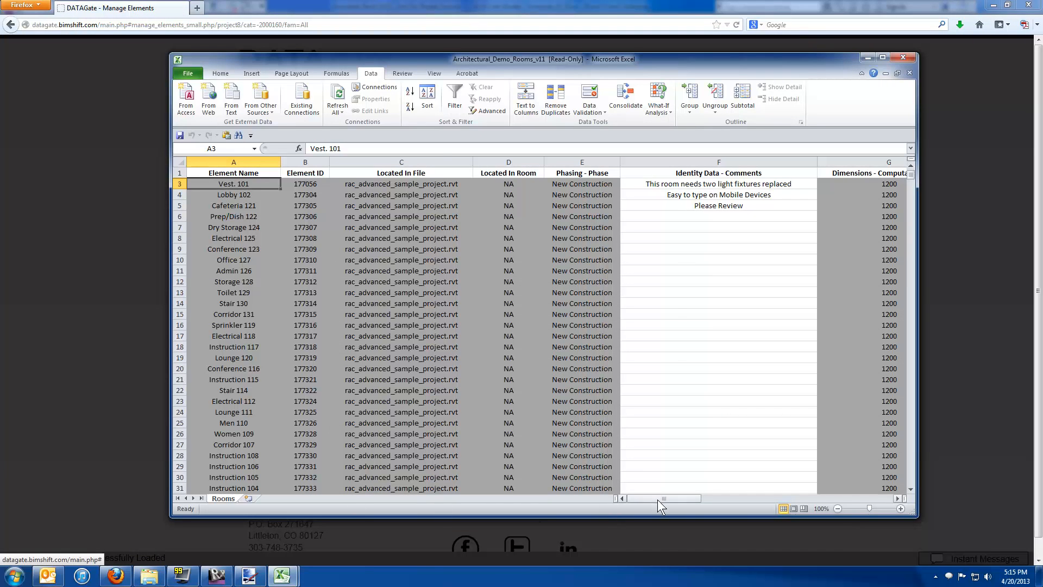
Delete columns D through W, from Located In Room up to the column before Identity Data - Occupant.
drag(658, 500, 614, 501)
drag(238, 172, 416, 235)
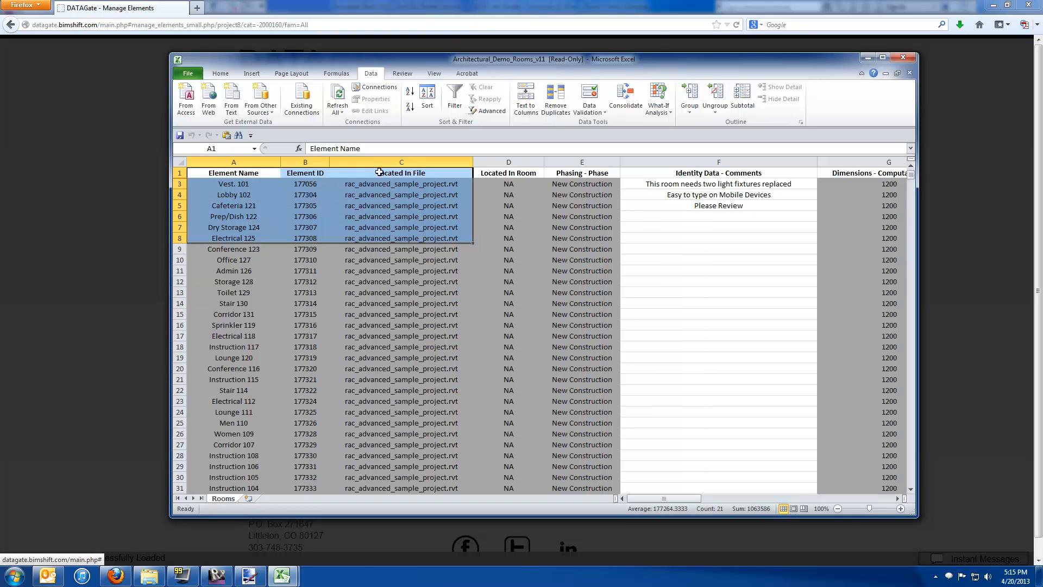
click(512, 173)
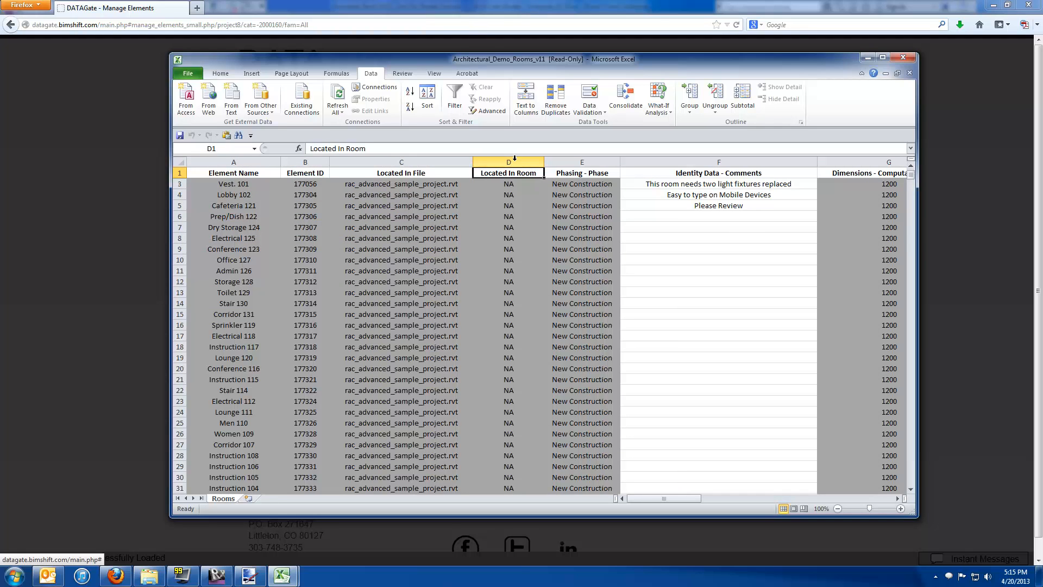
drag(513, 161, 692, 161)
right_click(692, 162)
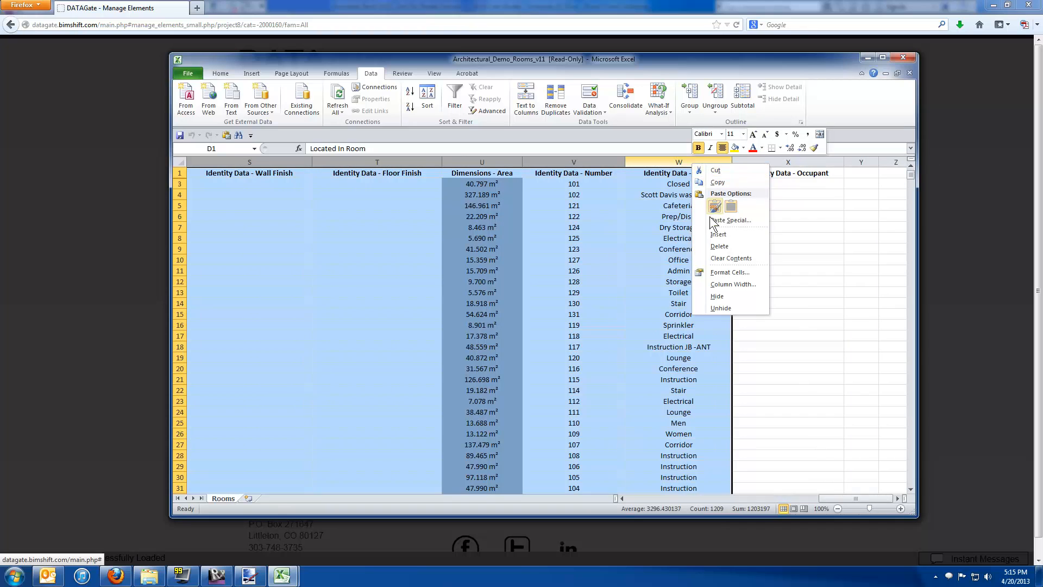
click(725, 259)
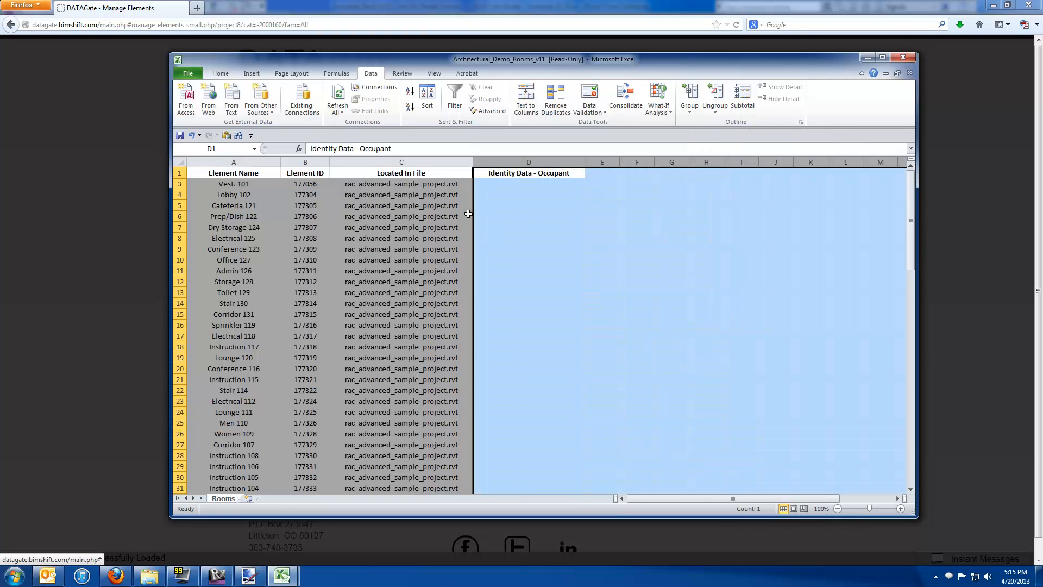
Look through the Element Name column to find the Instruction rooms among all exported rooms.
scroll(297, 338, down, 19)
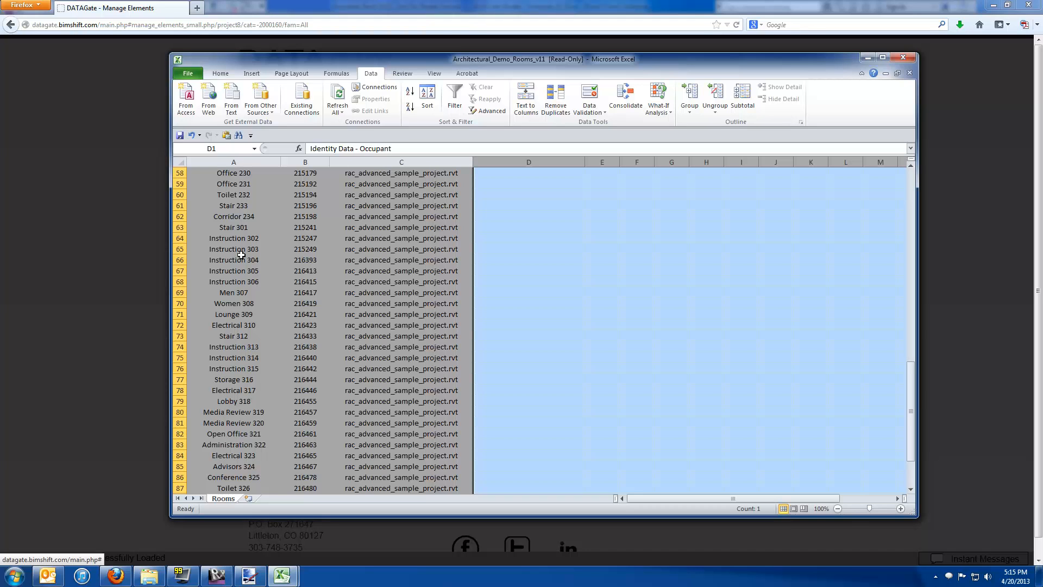
scroll(286, 260, up, 19)
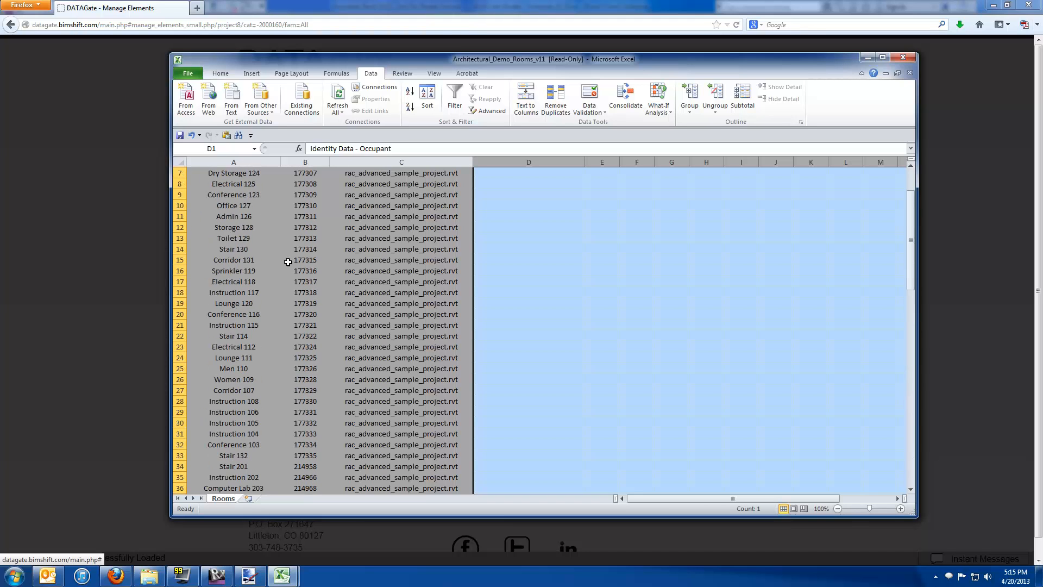
Sort the room rows A3 to C93 in ascending order by Element Name to group the Instruction rooms.
drag(221, 185, 369, 476)
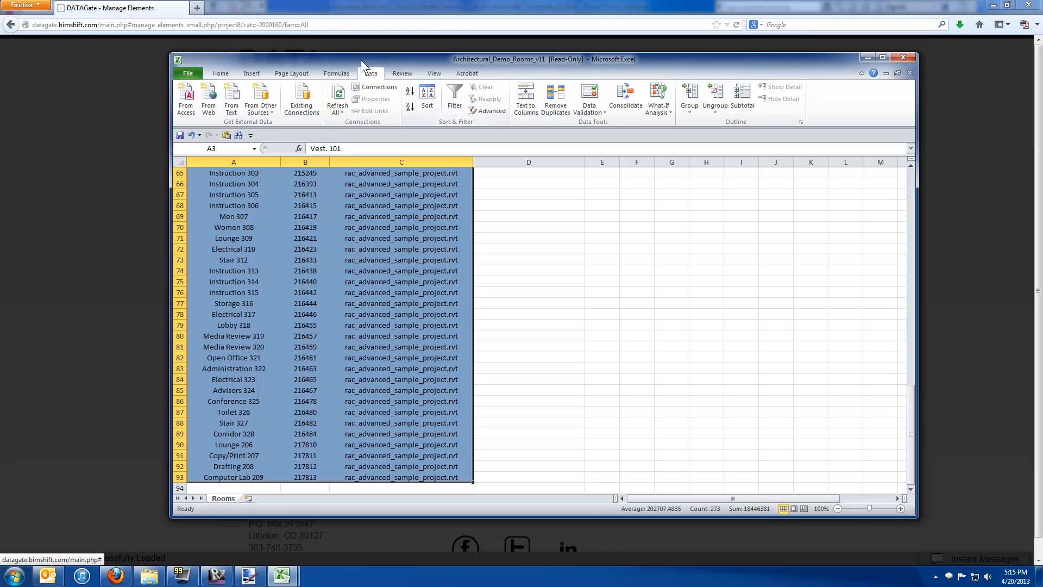
click(412, 93)
scroll(285, 300, down, 9)
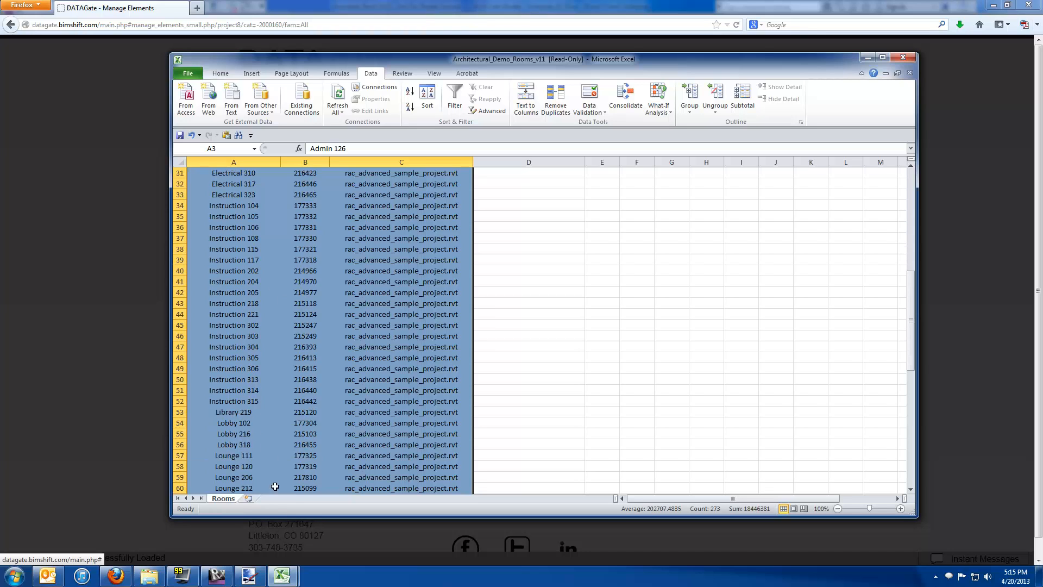
Copy the occupant names in B1:B19 of the Instruction Room Occupants workbook into the rooms workbook from D34, beside the Instruction rooms.
mouse_move(282, 576)
click(239, 537)
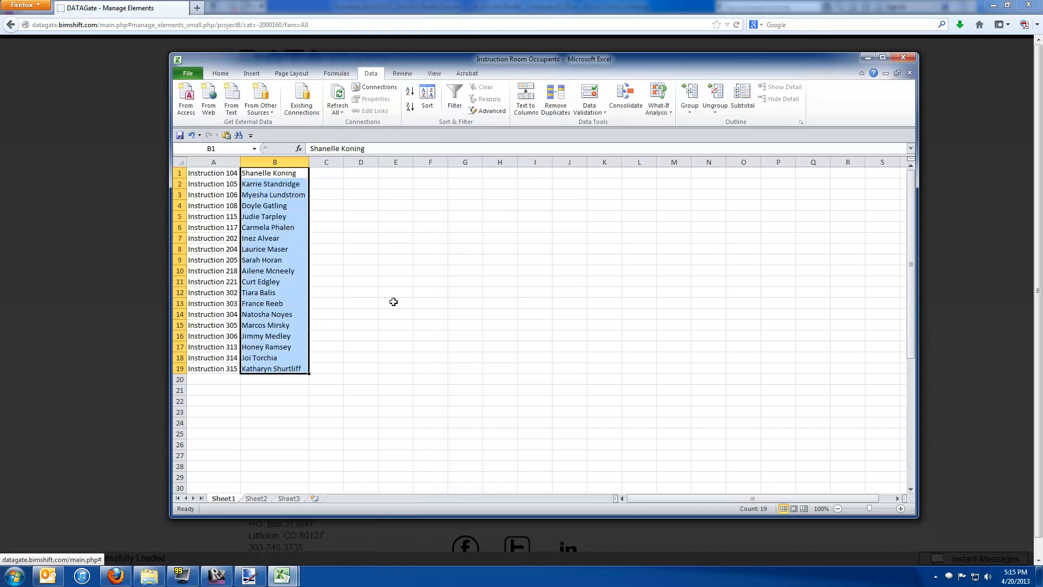
drag(265, 169, 282, 368)
key(ctrl+c)
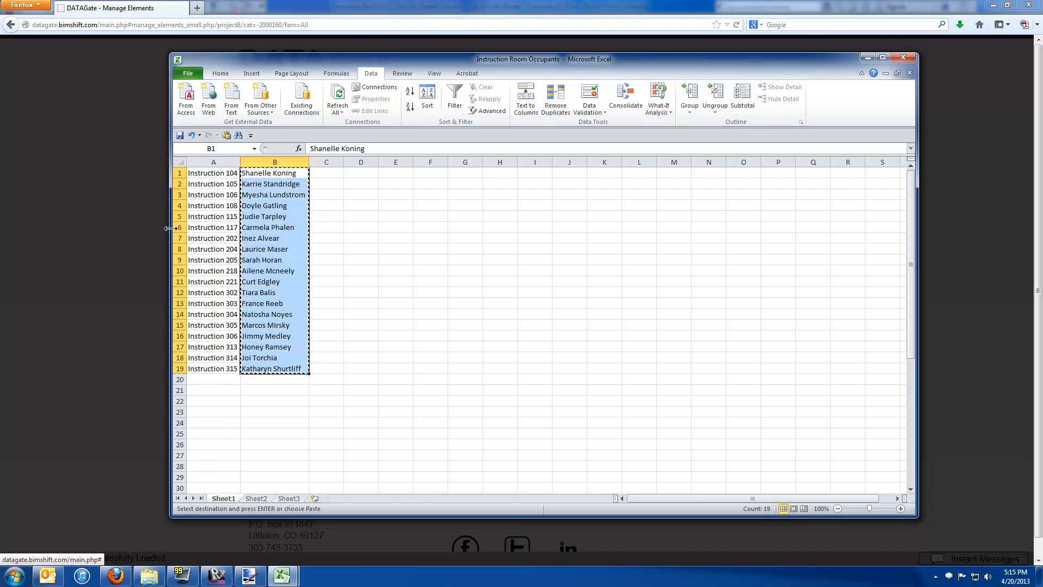
mouse_move(283, 579)
click(296, 543)
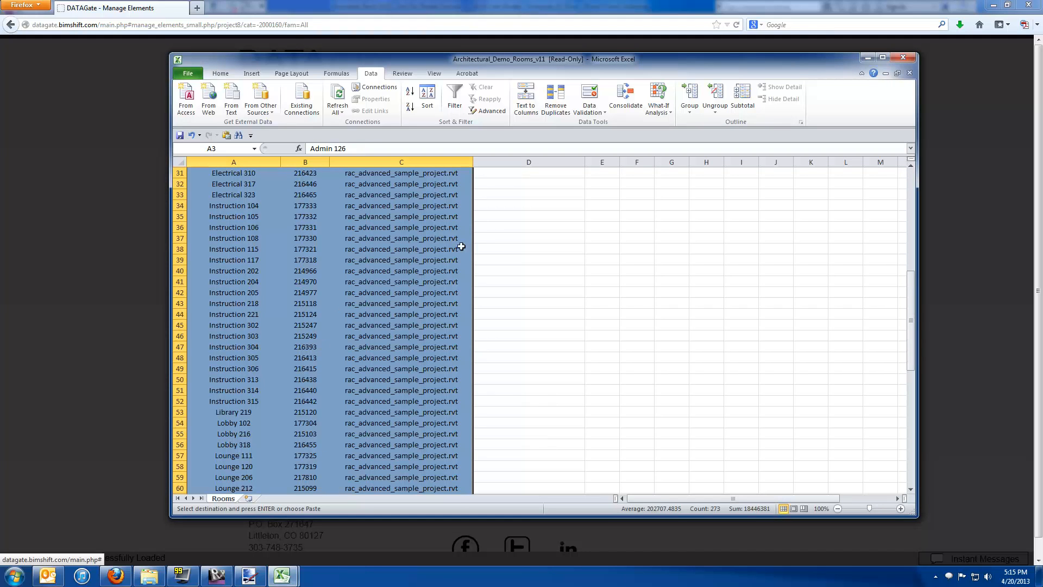
click(493, 204)
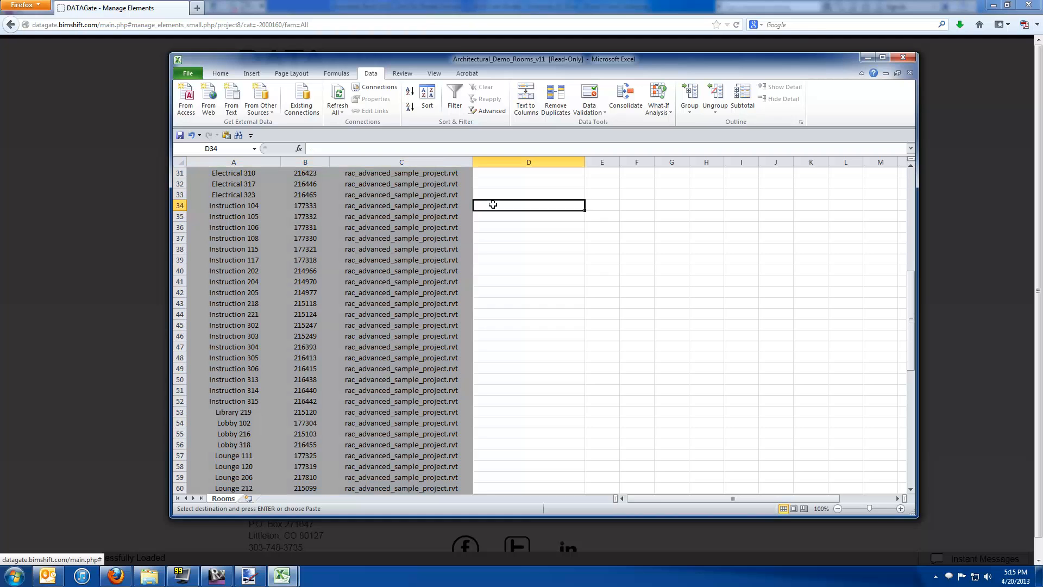
key(ctrl+v)
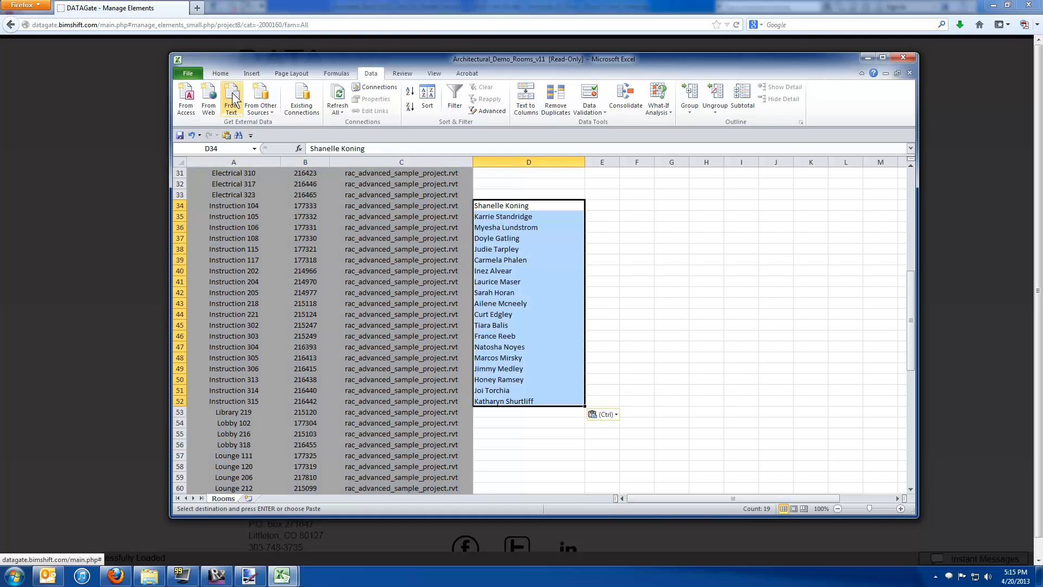
click(187, 73)
click(203, 91)
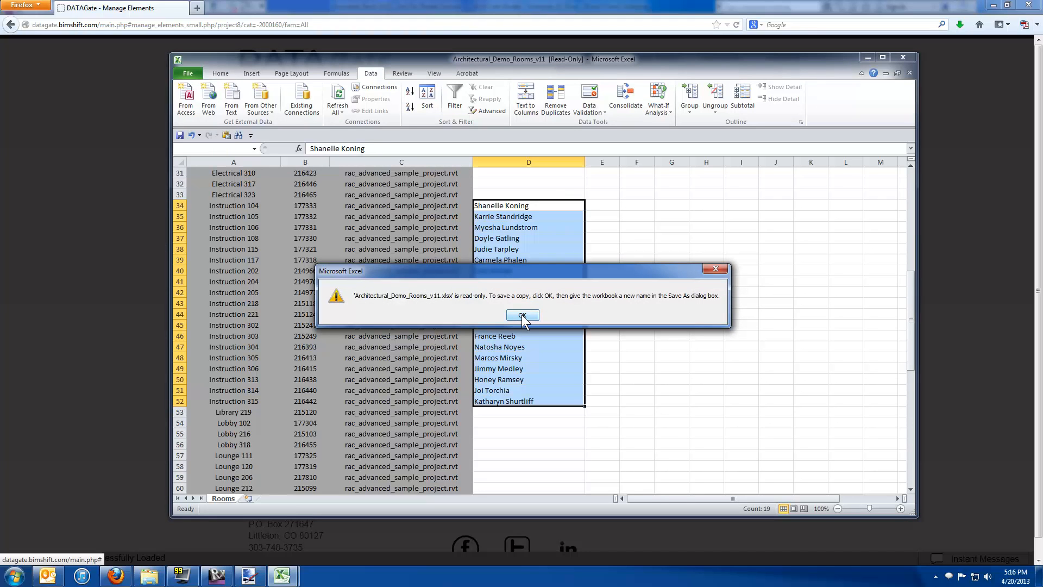
click(522, 315)
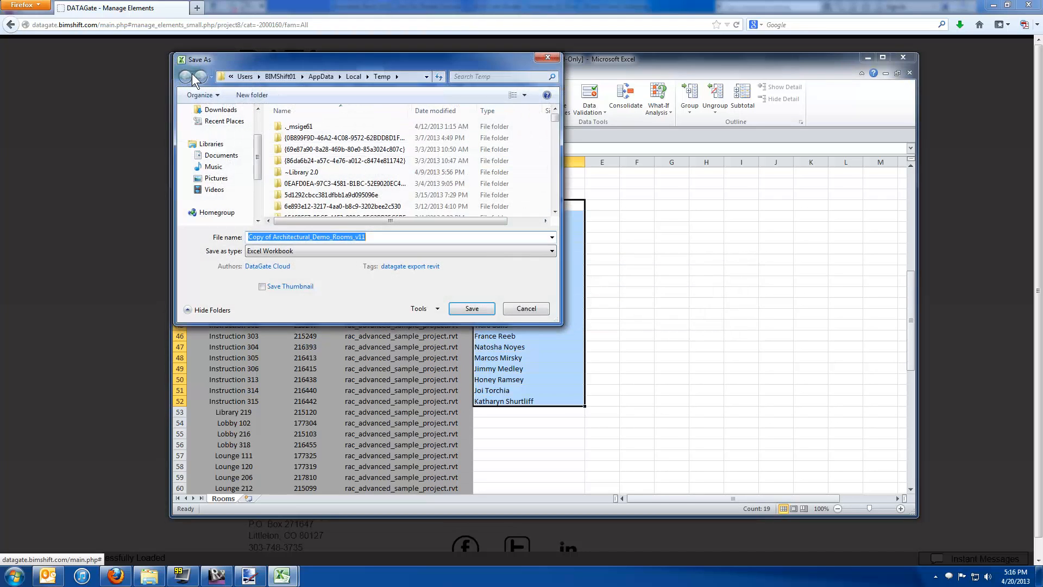
click(514, 308)
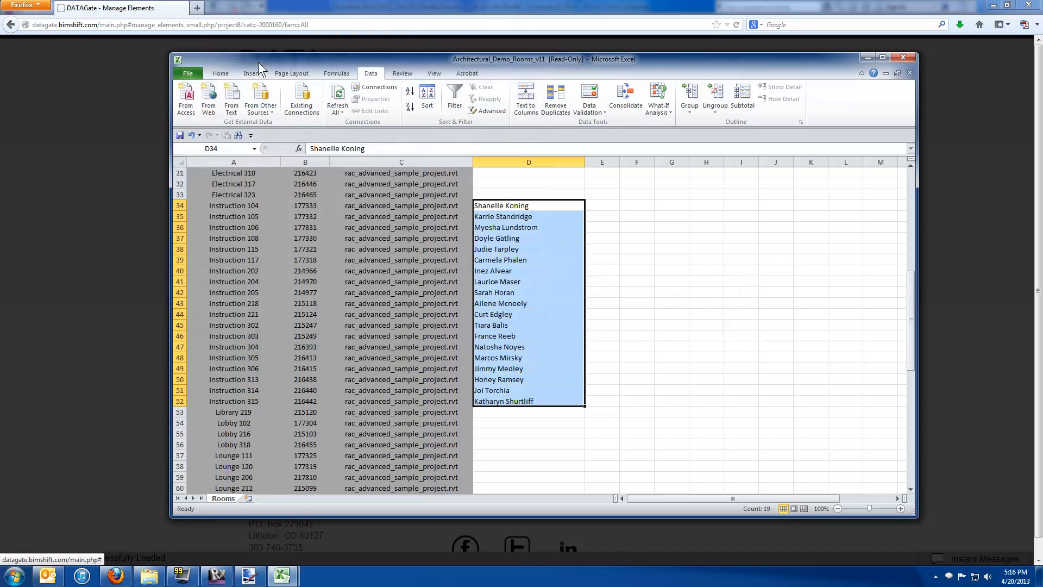
Save the read-only rooms workbook to the Desktop as the Excel workbook Copy of Architectural_Demo_Rooms_v11.
click(190, 73)
click(204, 107)
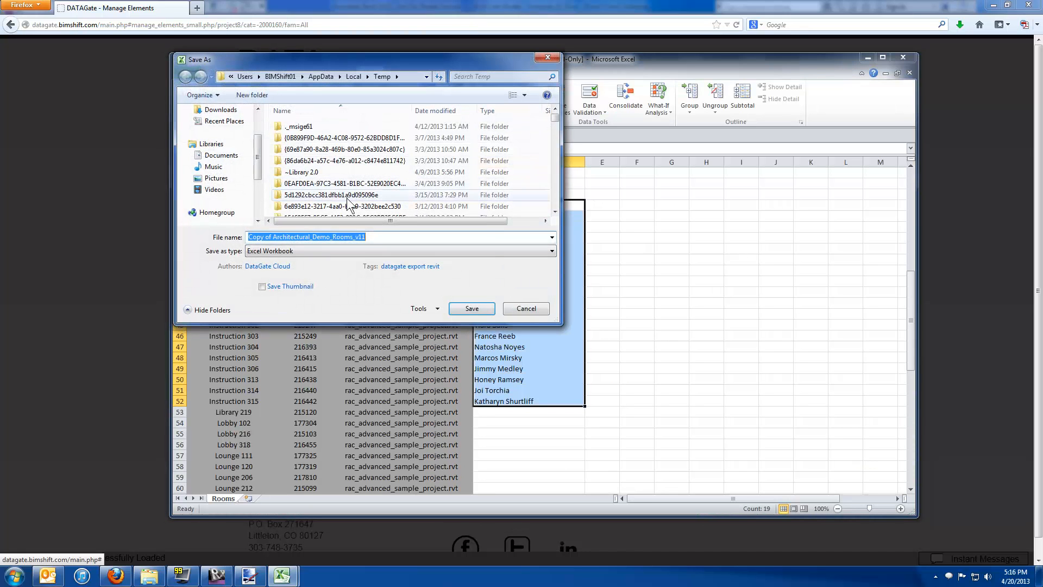
scroll(234, 139, up, 2)
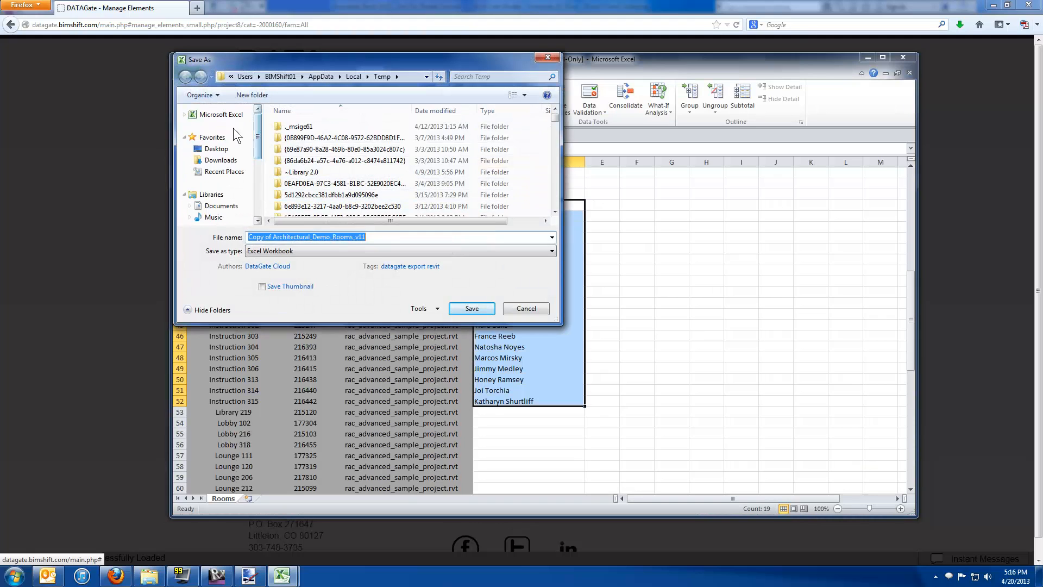
click(216, 149)
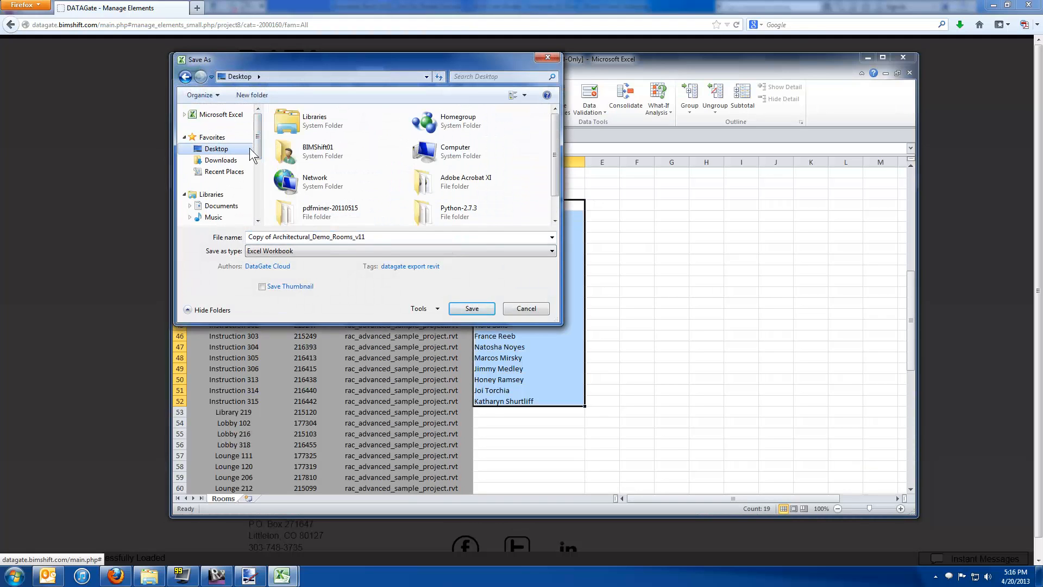
click(471, 309)
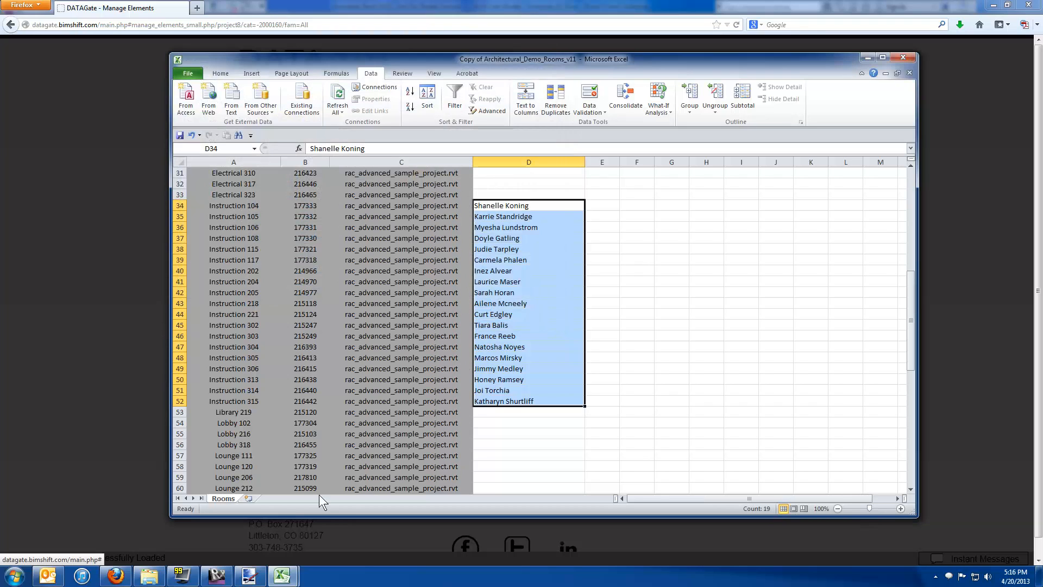
Switch to DataGate in Firefox, dismiss the export options and import the Rooms sheet from Copy of Architectural_Demo_Rooms_v11 on the Desktop.
click(124, 580)
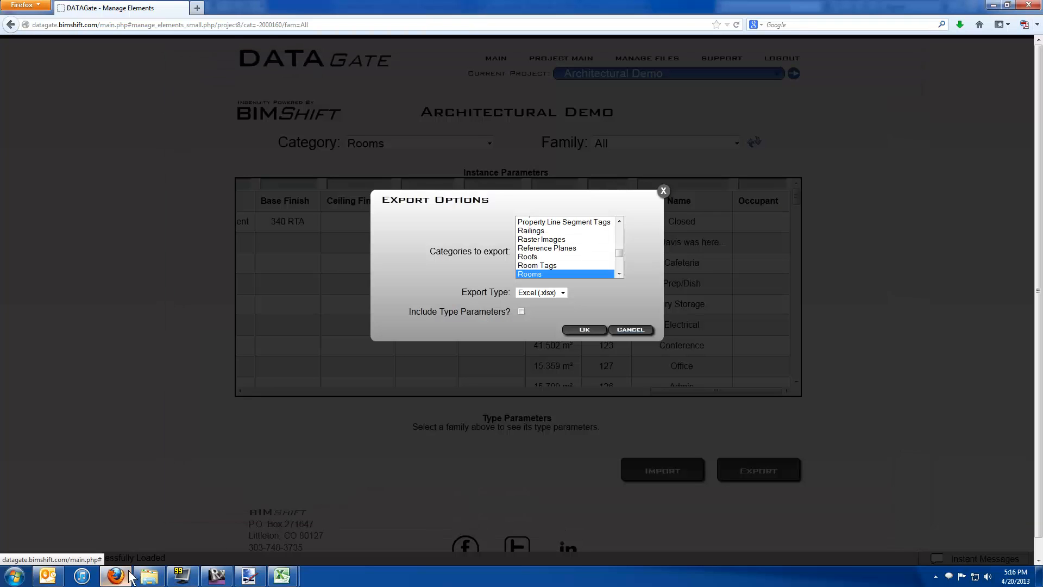
click(622, 328)
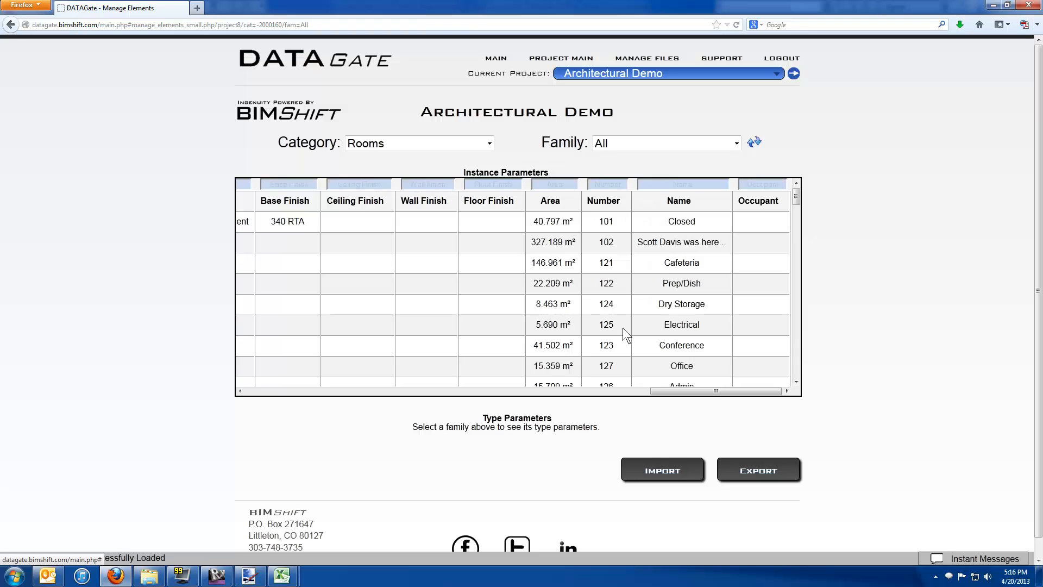
click(681, 476)
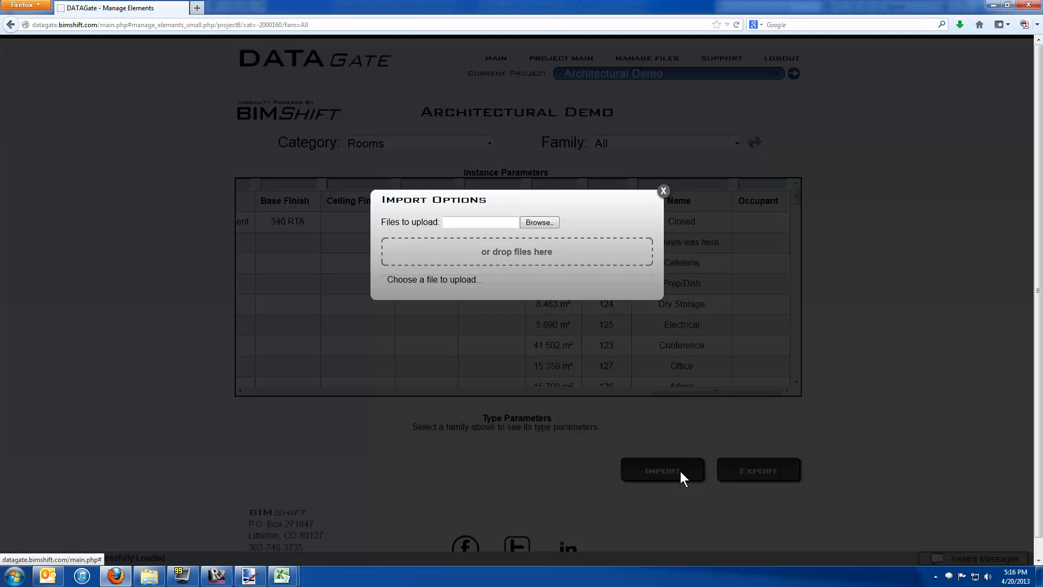
click(540, 222)
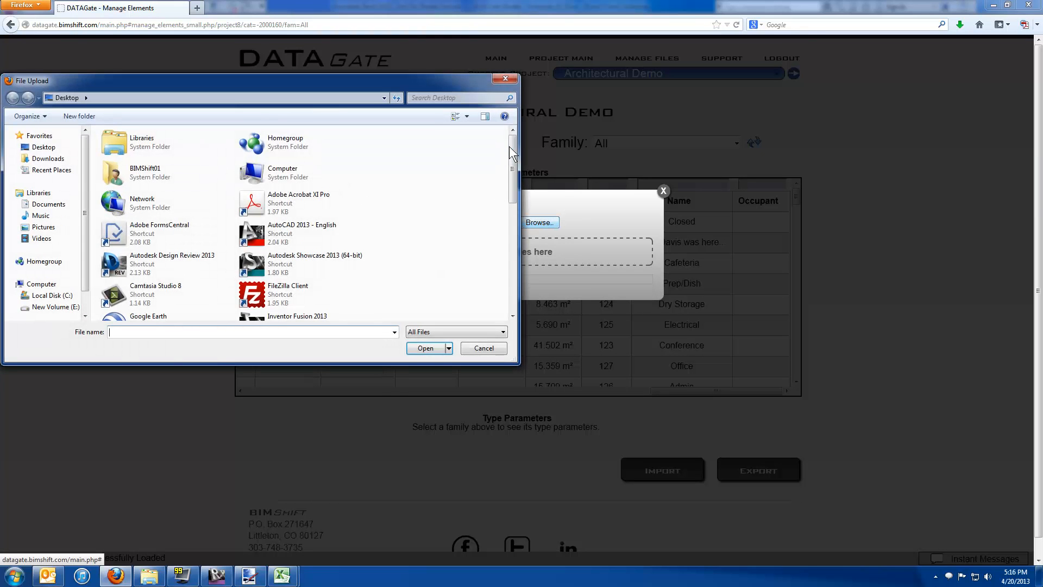
drag(510, 146, 516, 265)
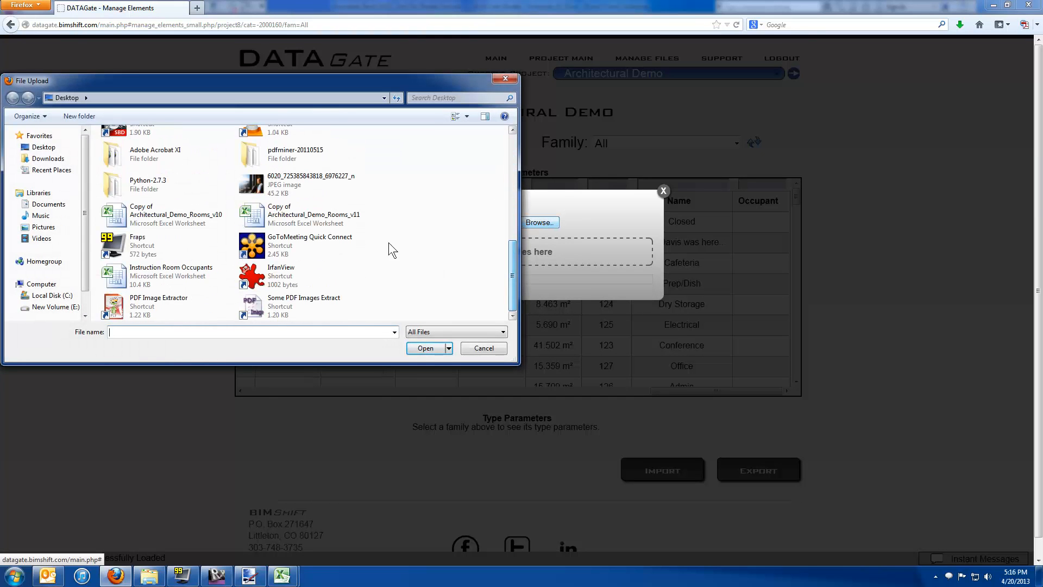
click(296, 215)
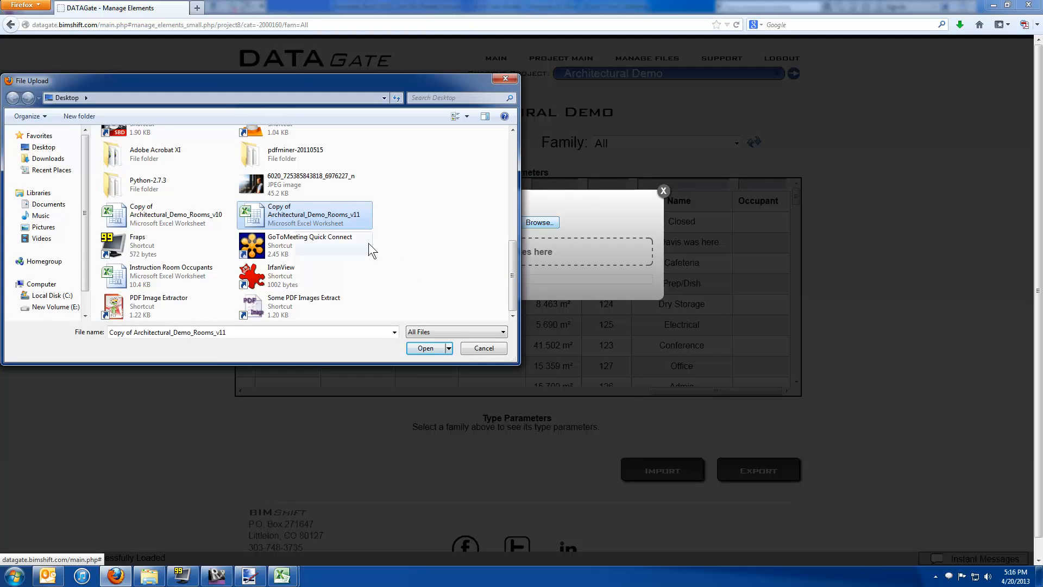
click(433, 349)
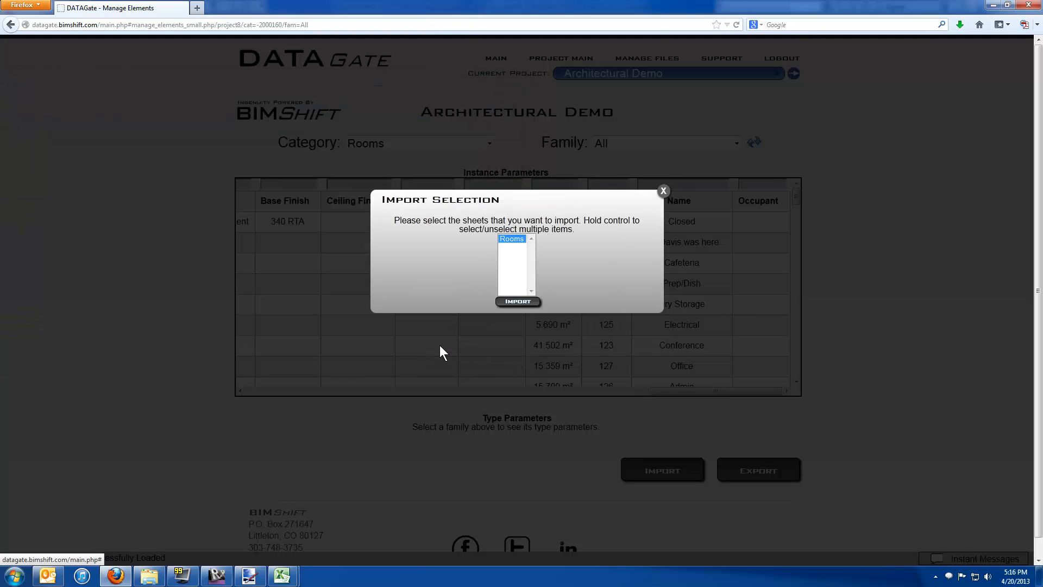
click(520, 301)
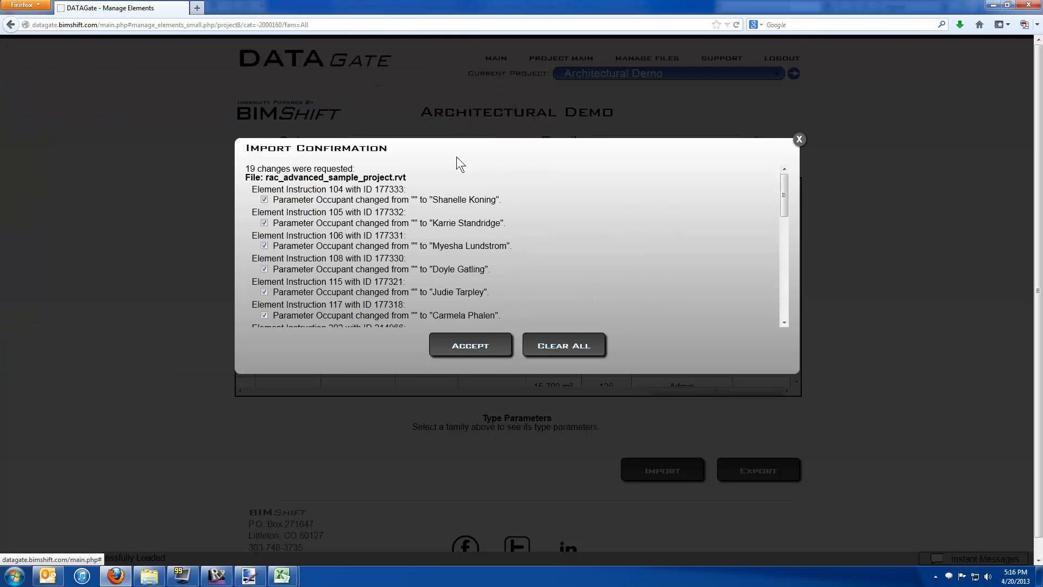
Review the requested Occupant changes, accept all of them and submit them to the model.
drag(782, 200, 785, 314)
click(490, 346)
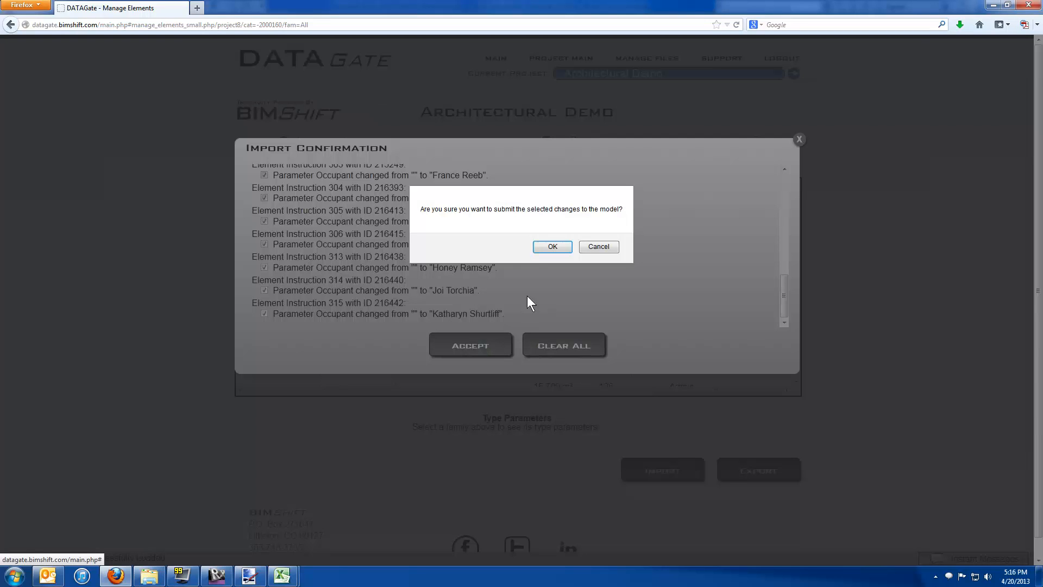
click(552, 246)
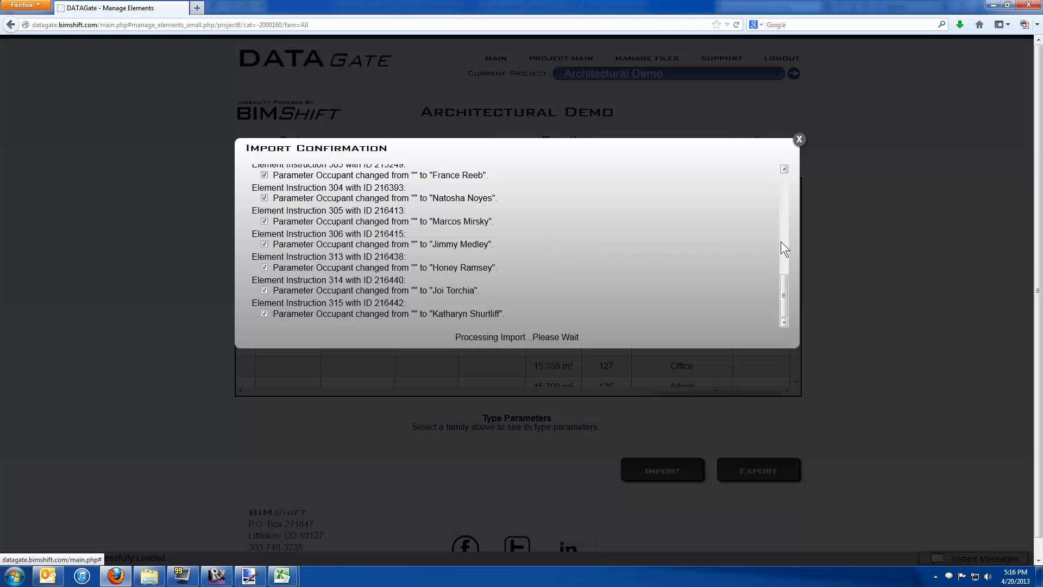
drag(784, 288, 783, 175)
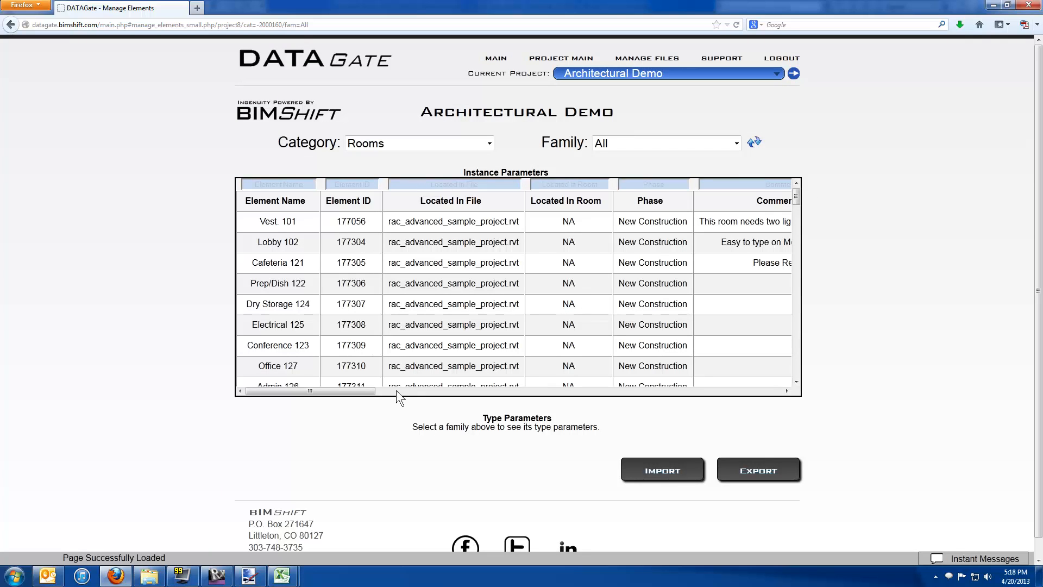
Correct the spelling of the surname in room 117's Occupant value so that it starts with F instead of Ph.
drag(359, 391, 799, 389)
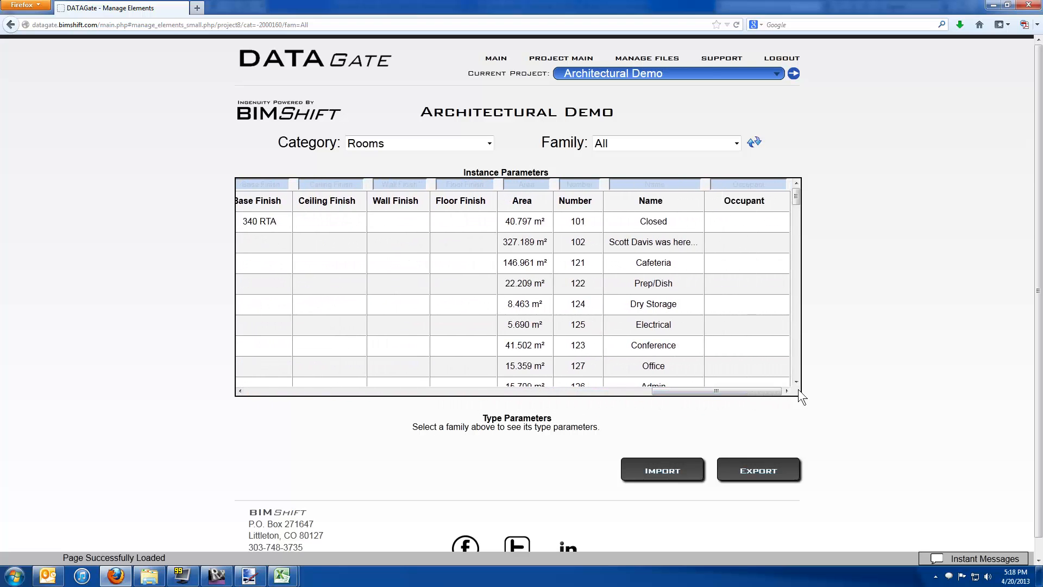
drag(797, 196, 800, 223)
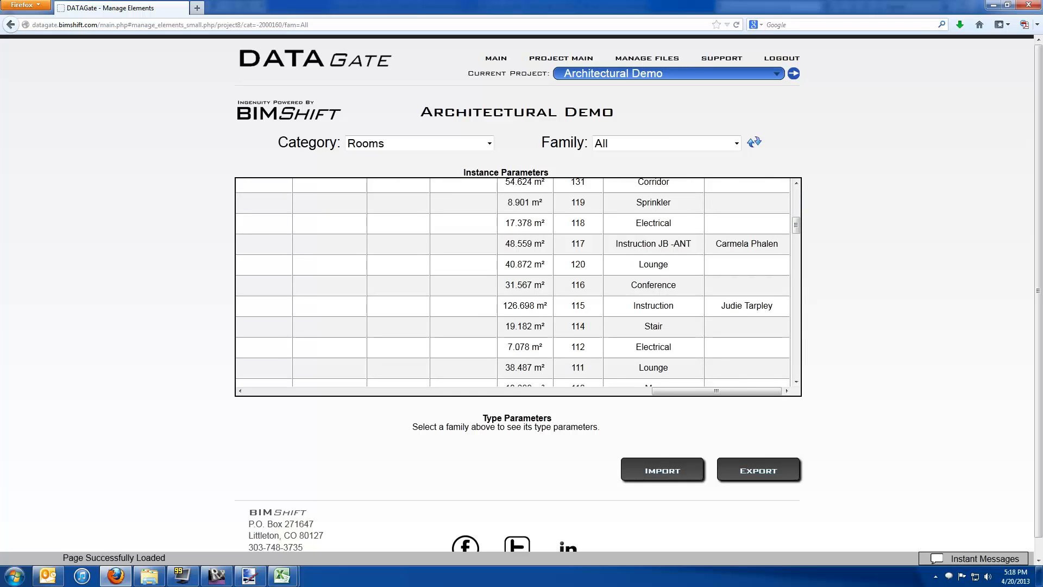
click(759, 244)
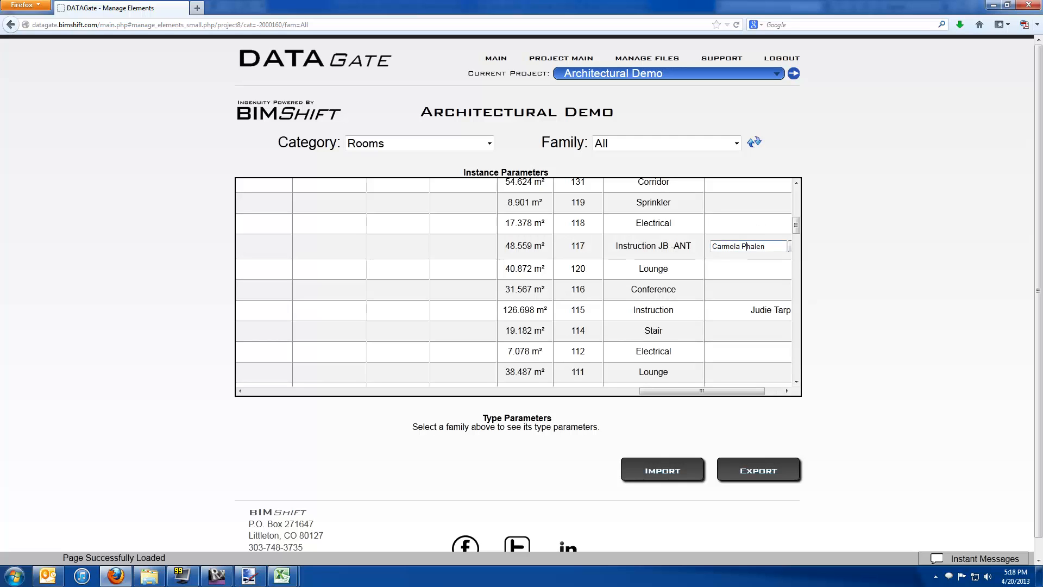
drag(742, 246, 750, 246)
text(F)
drag(743, 393, 773, 392)
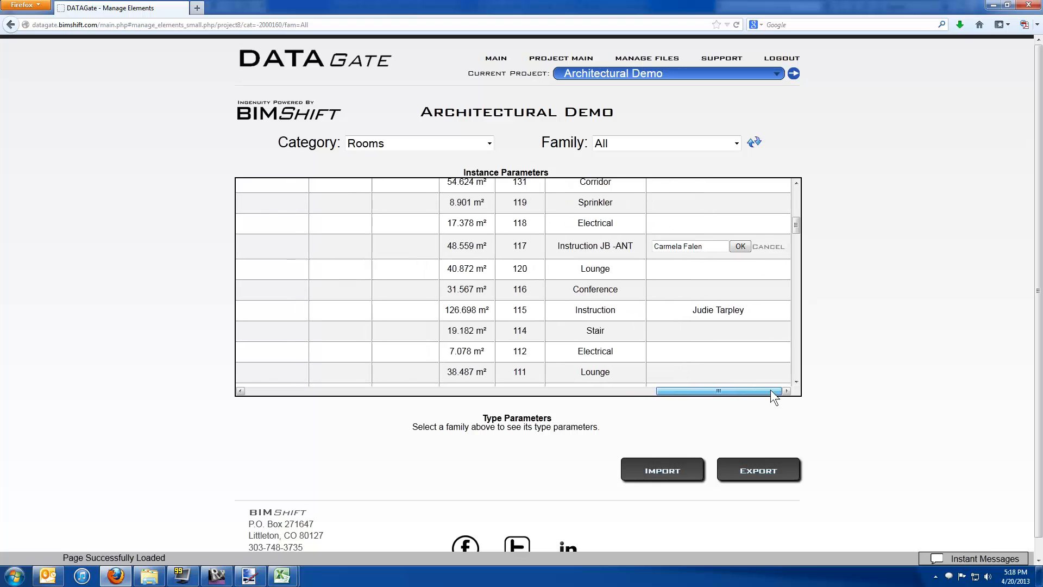
click(742, 245)
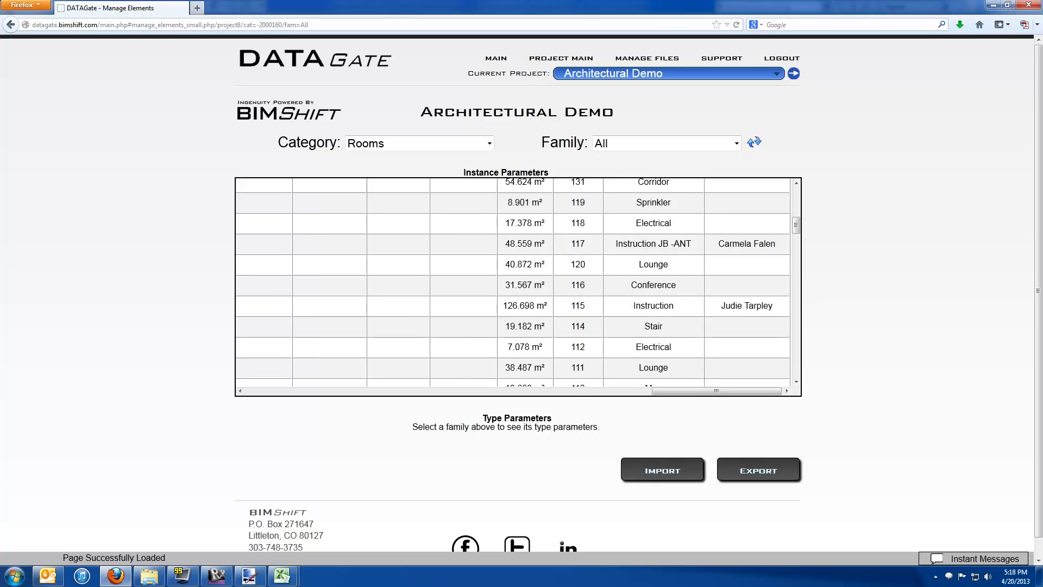
Filter the Element Name column by Instruction and check the Occupant values of the filtered rooms.
drag(667, 392, 227, 348)
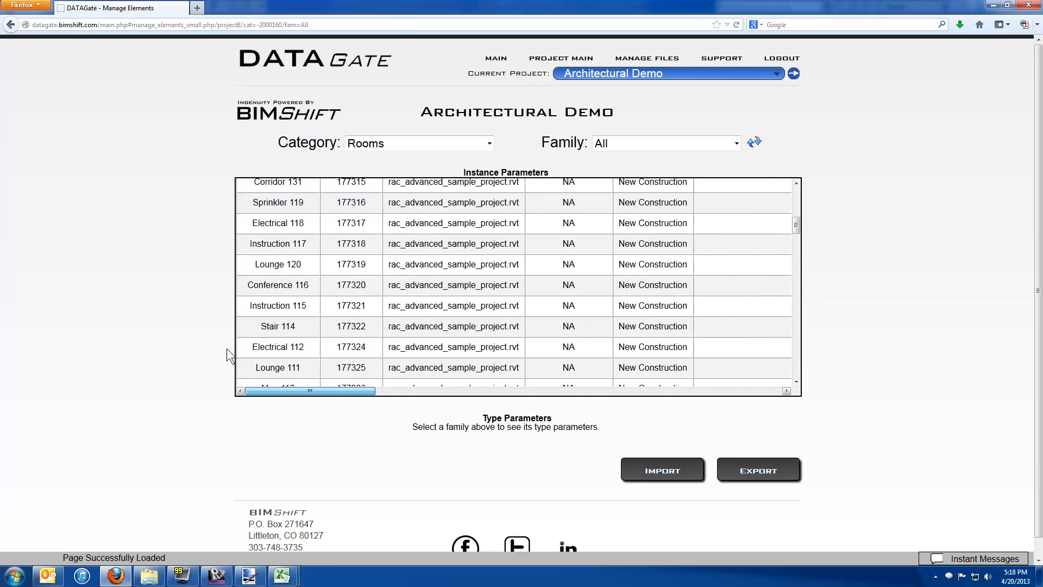
scroll(302, 280, up, 10)
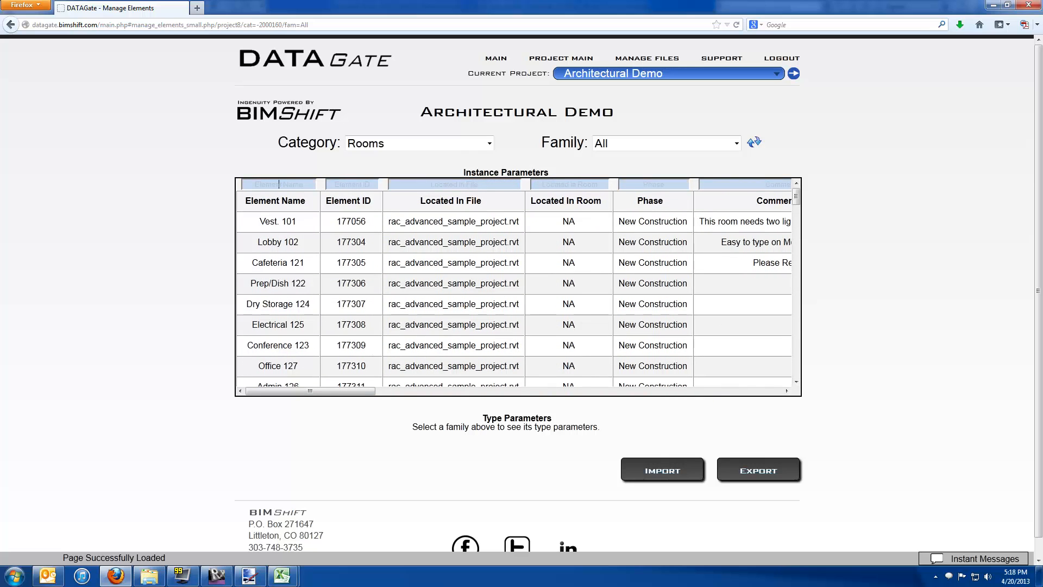
click(279, 185)
text(Instruction)
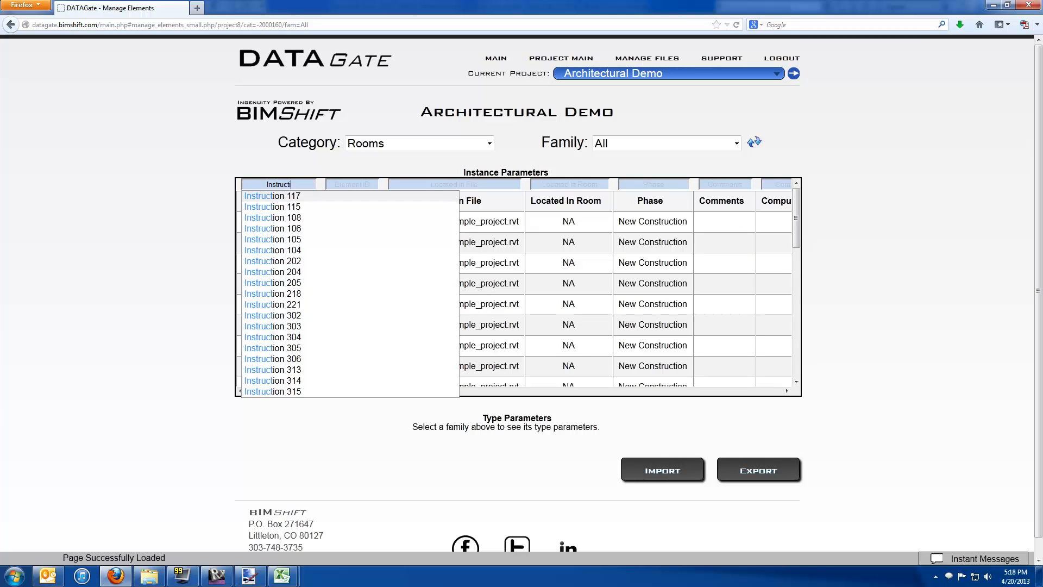
click(908, 228)
drag(381, 392, 787, 391)
drag(796, 238, 797, 358)
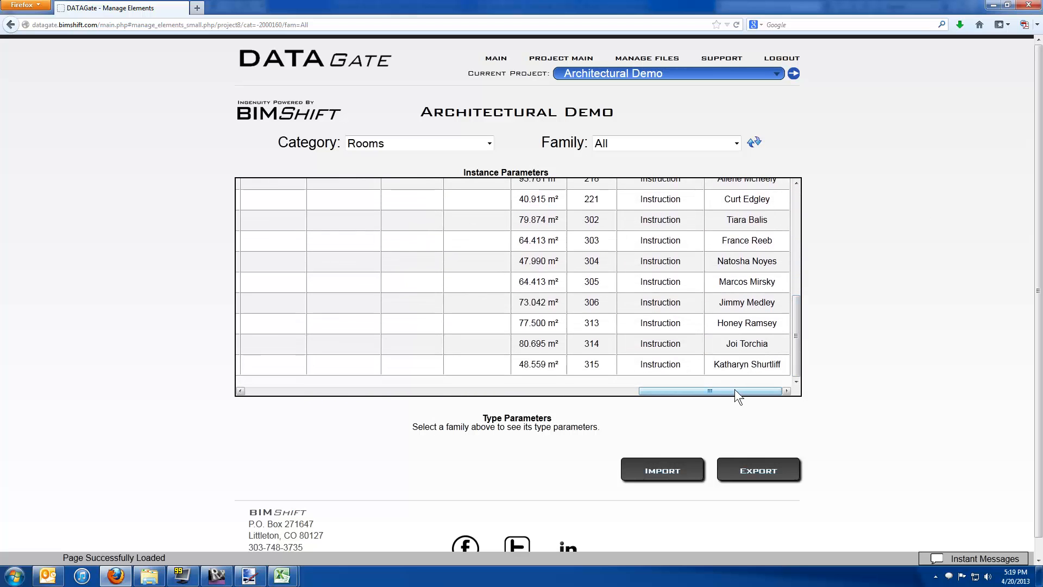
drag(734, 389, 326, 393)
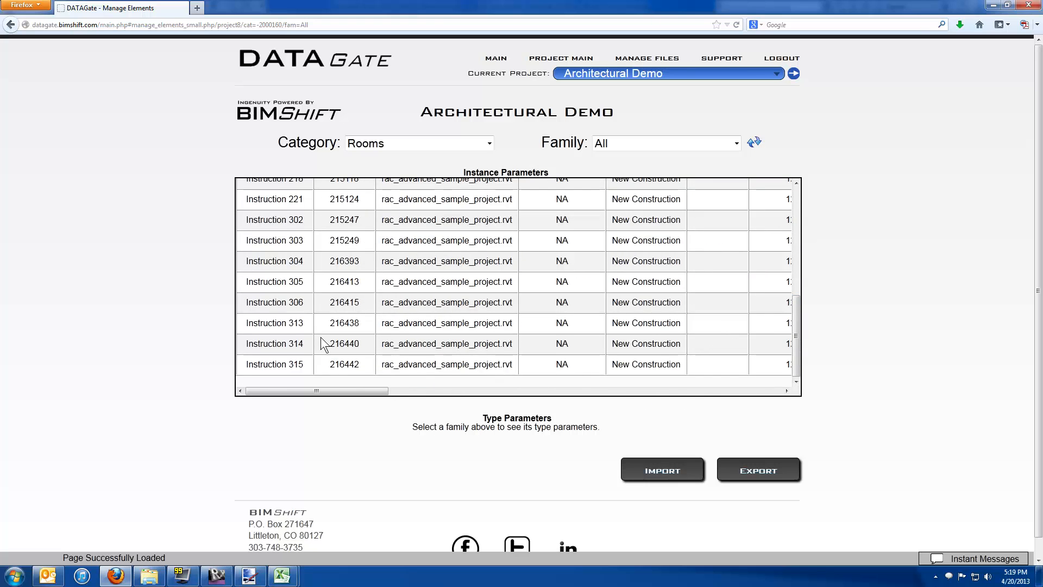
scroll(323, 343, up, 10)
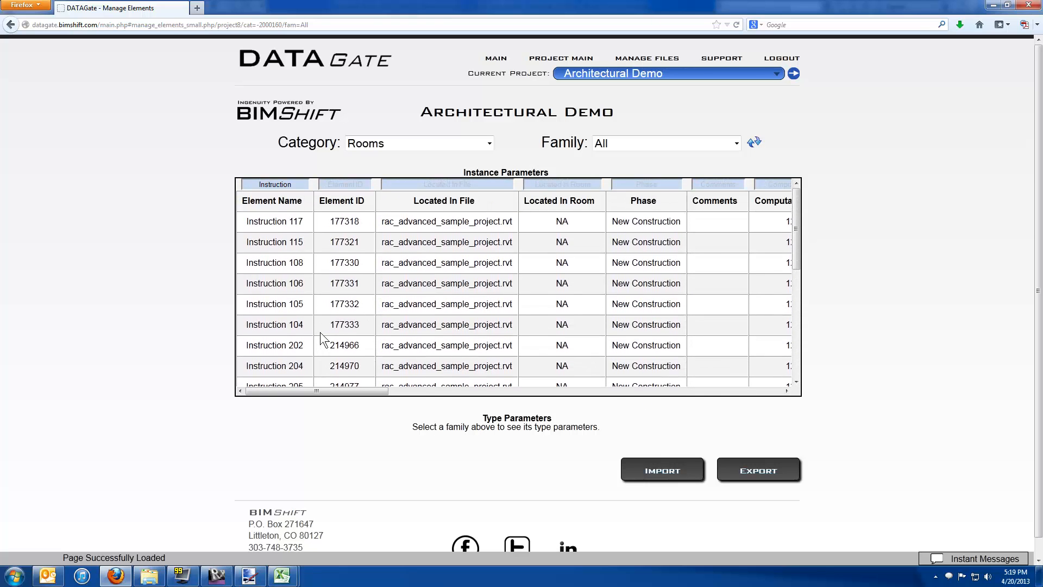